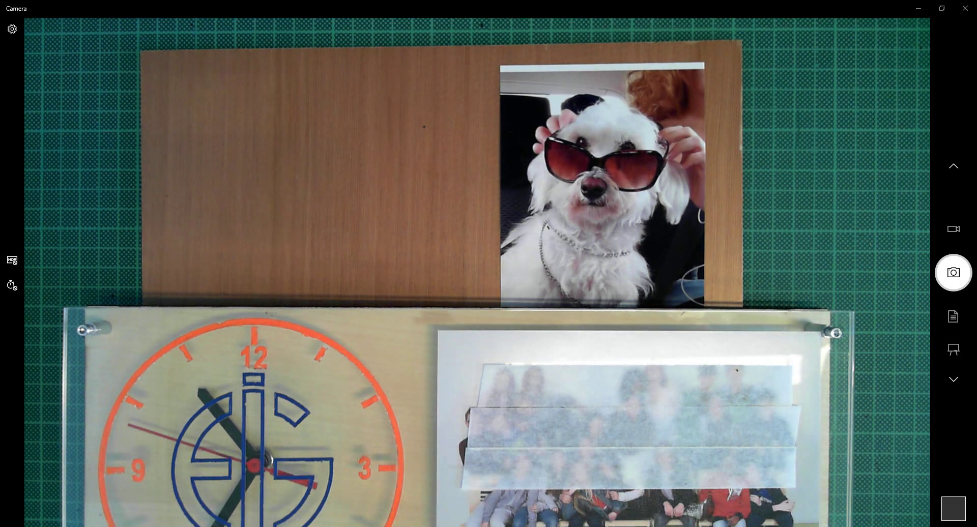
- Switch to 2D Design, maximize its window, and set the grid spacing to 5 mm in both X and Y
drag(3, 90, 624, 177)
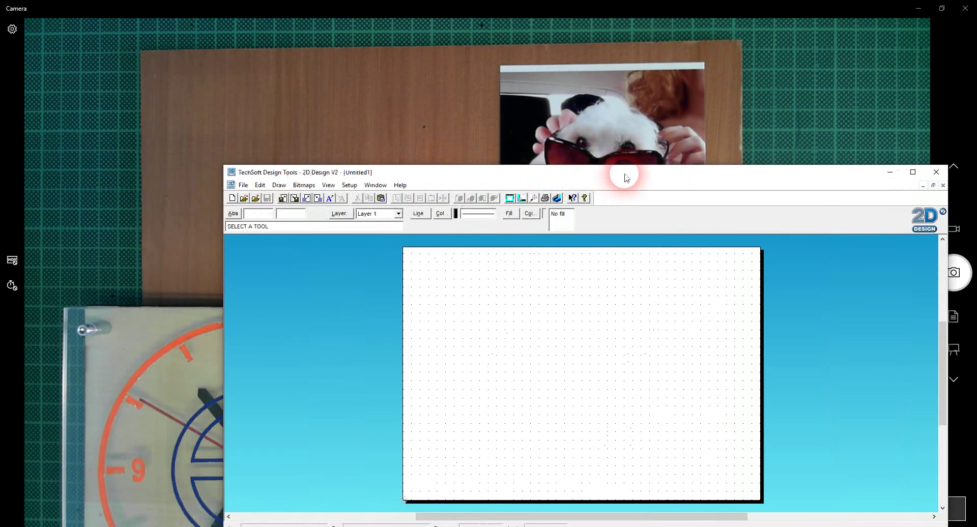
double_click(625, 176)
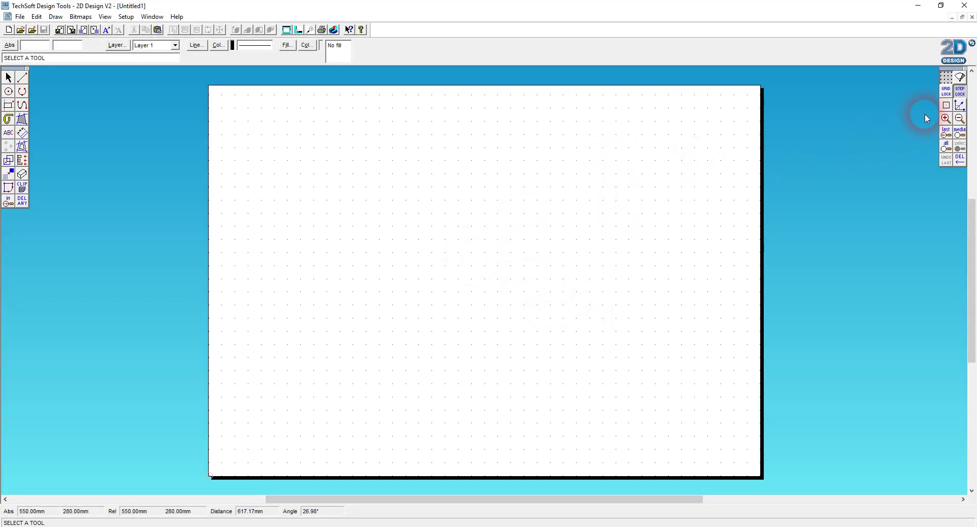
right_click(957, 95)
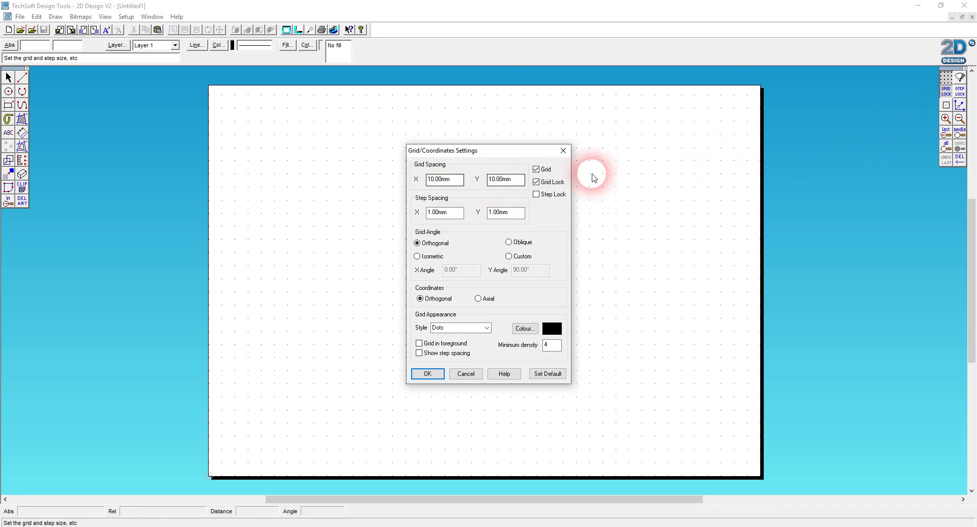
drag(463, 179, 381, 185)
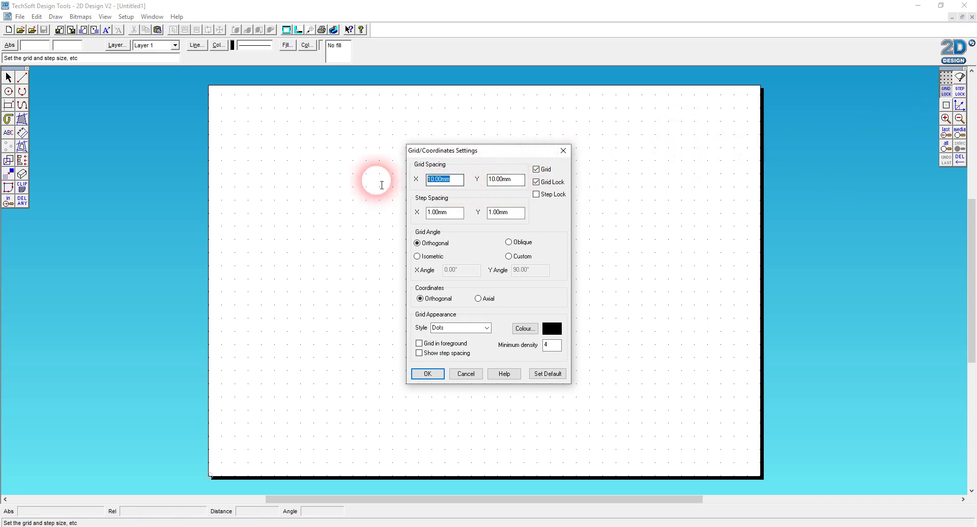
text(5)
key(Tab)
text(5)
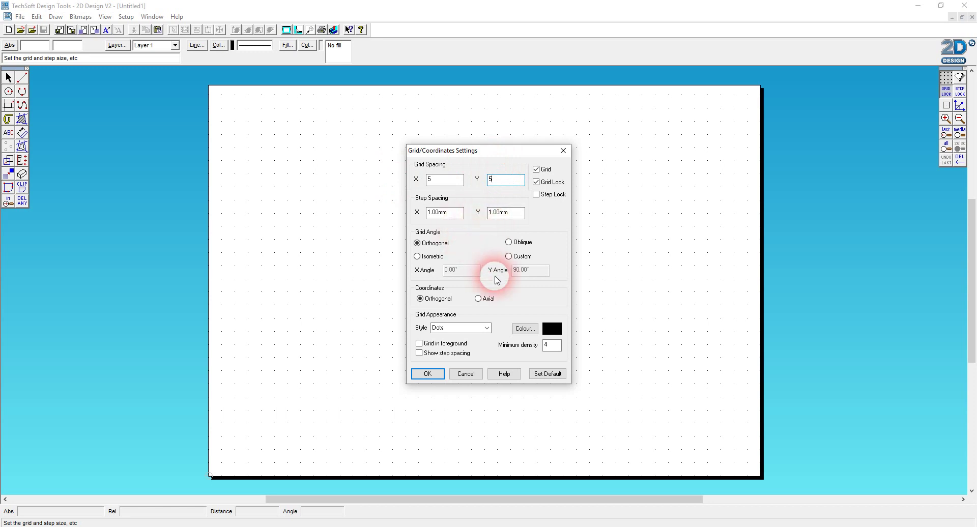
- Set the grid appearance to Lines in light cyan and apply the grid settings
click(487, 327)
click(445, 365)
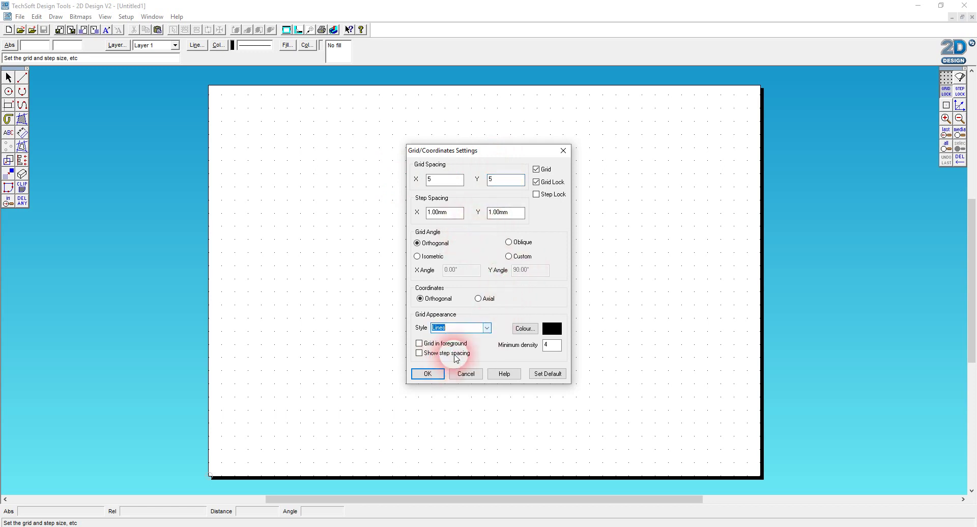
click(525, 328)
click(498, 212)
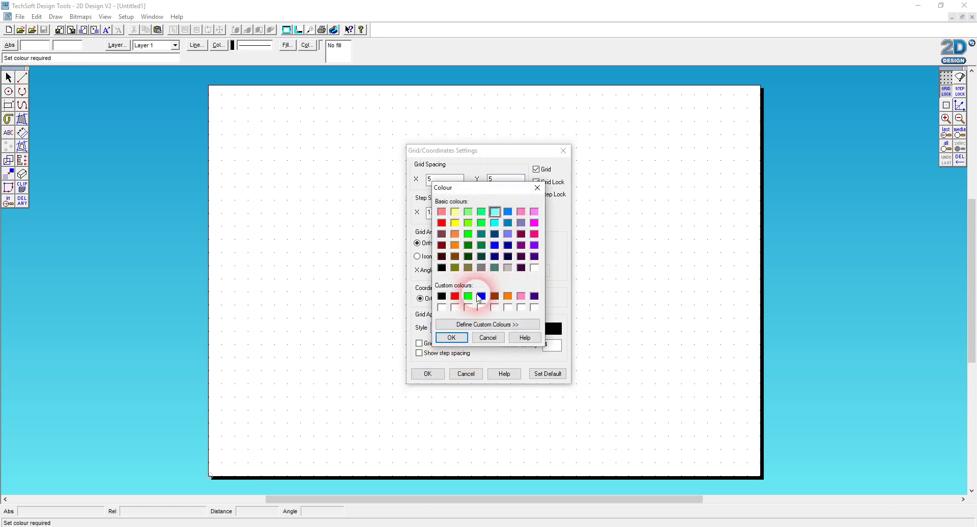
click(452, 338)
click(428, 374)
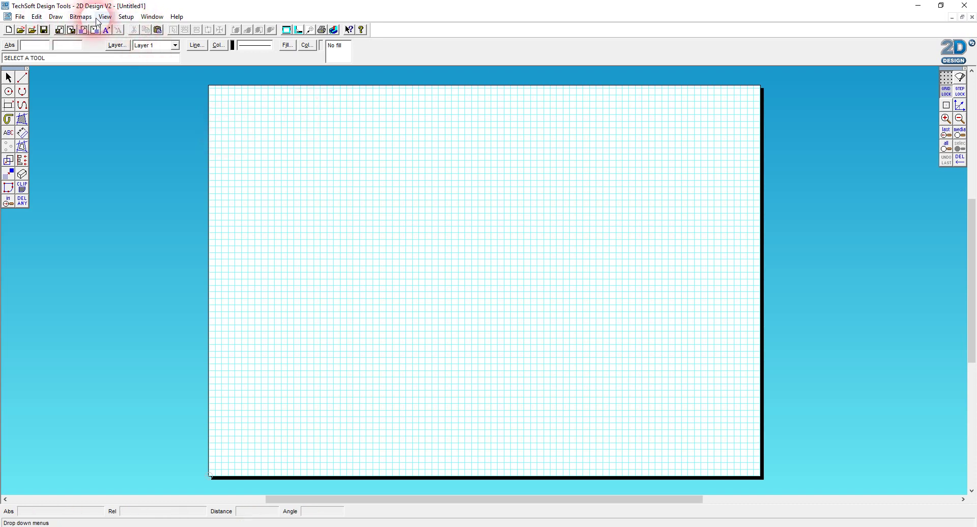
- Set the page layout to the standard size ISO A2 (594mm x 420mm)
click(126, 16)
mouse_move(143, 26)
click(237, 26)
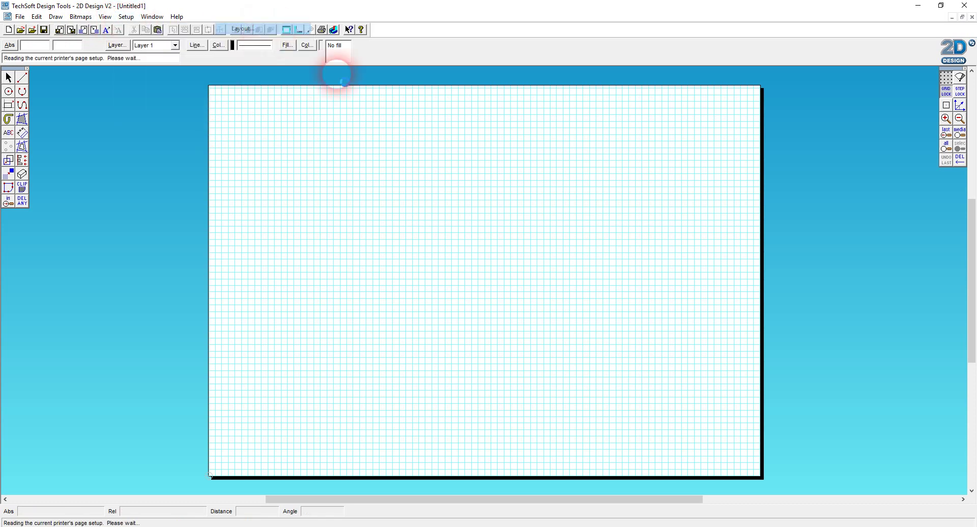
click(422, 181)
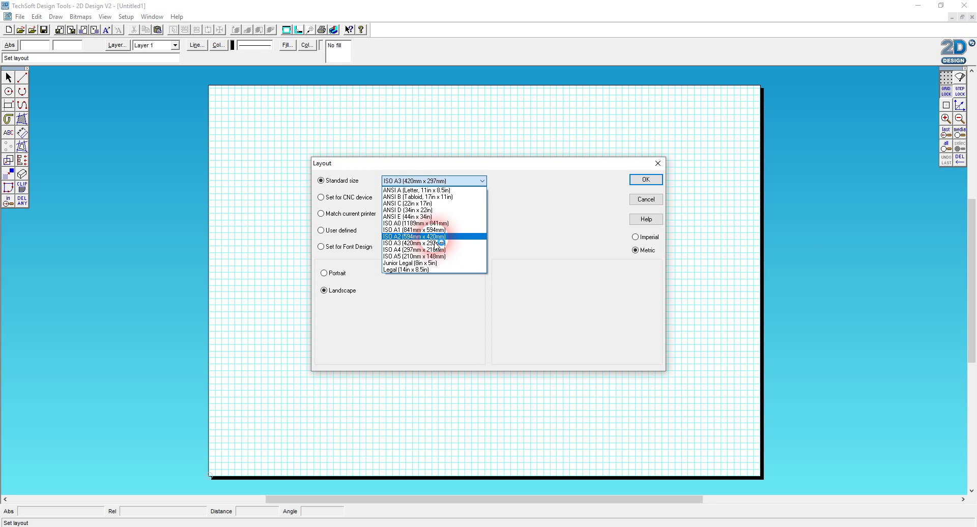
click(437, 238)
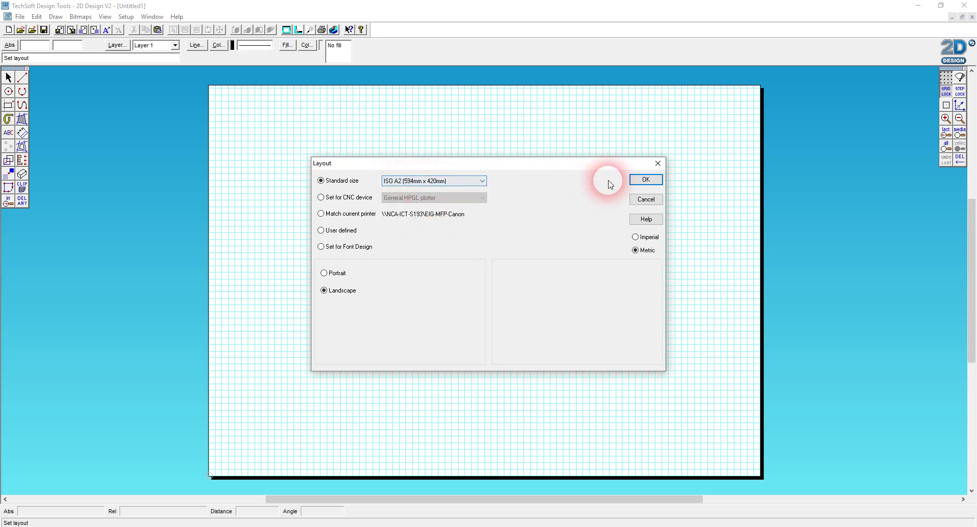
click(646, 181)
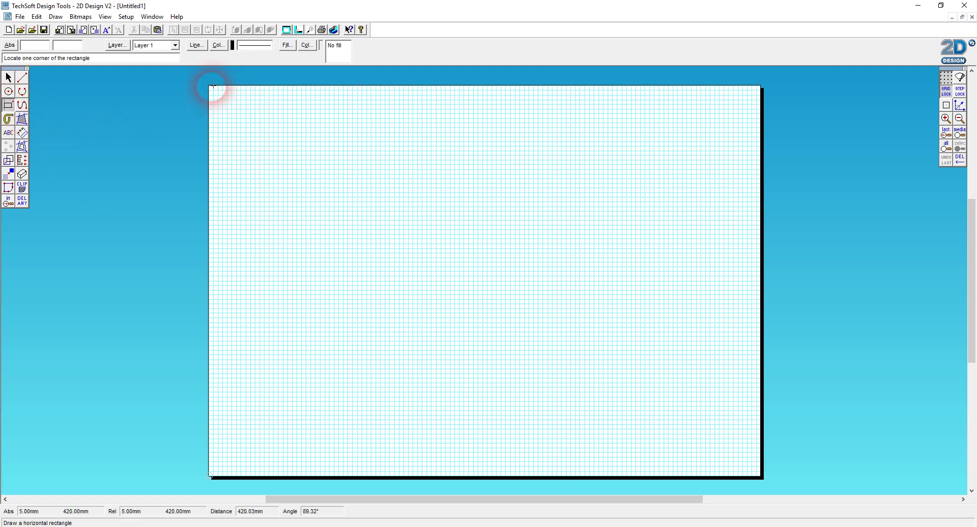
- Draw a rectangle about 600 mm wide and 300 mm high, starting one 5 mm grid square inside the page's upper-left corner
click(213, 90)
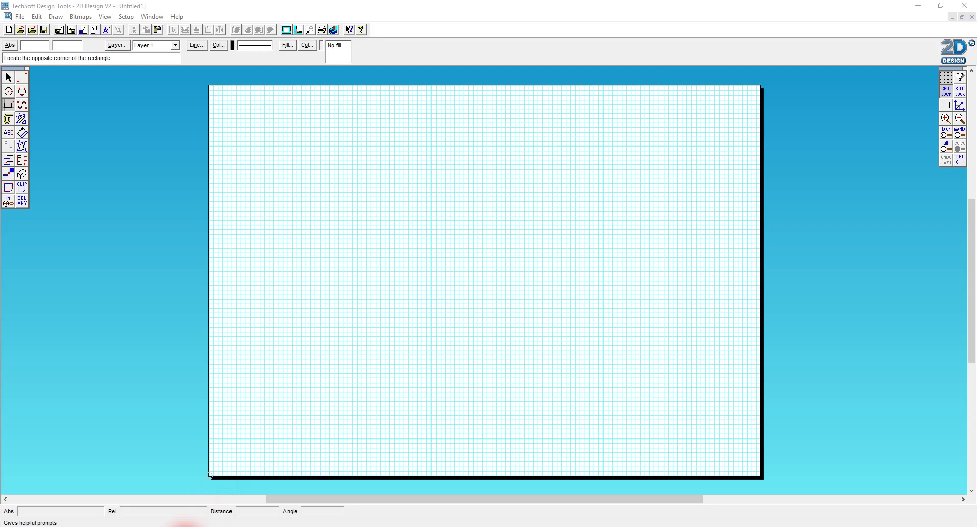
click(914, 6)
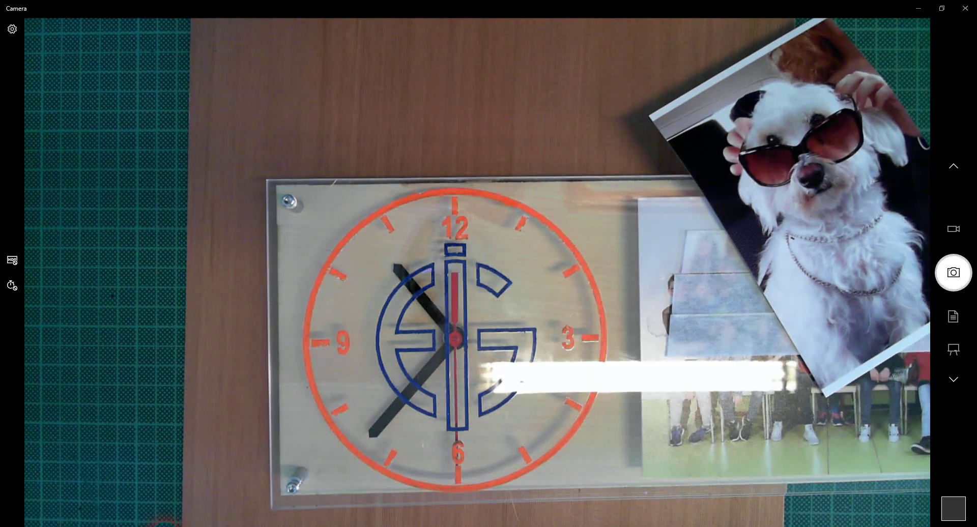
click(165, 526)
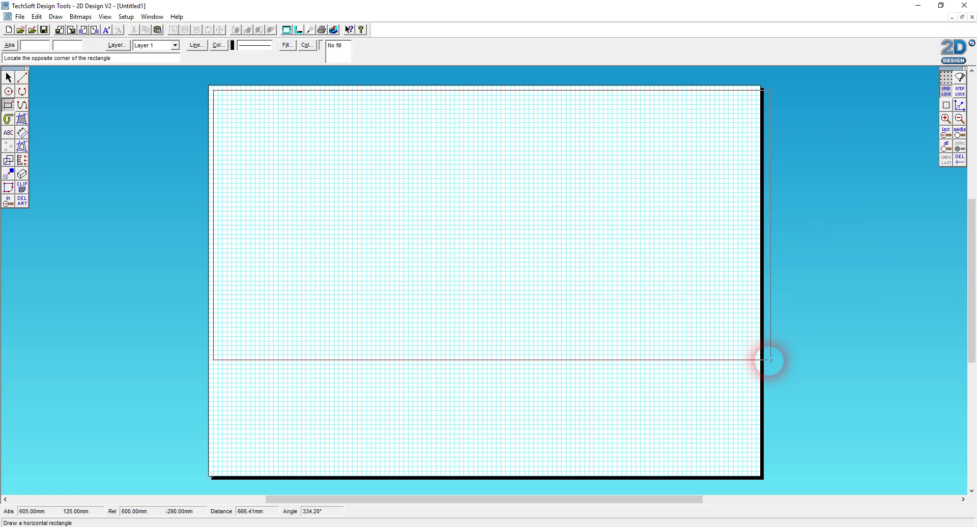
click(772, 369)
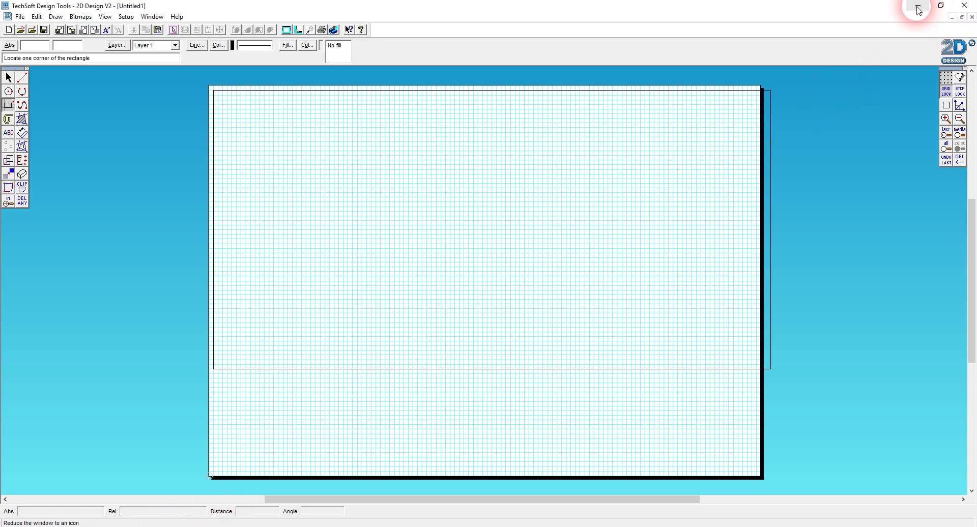
- Set the fill to Hatch and draw a rectangle about 355 mm by 145 mm from the large rectangle's upper-left corner
click(919, 6)
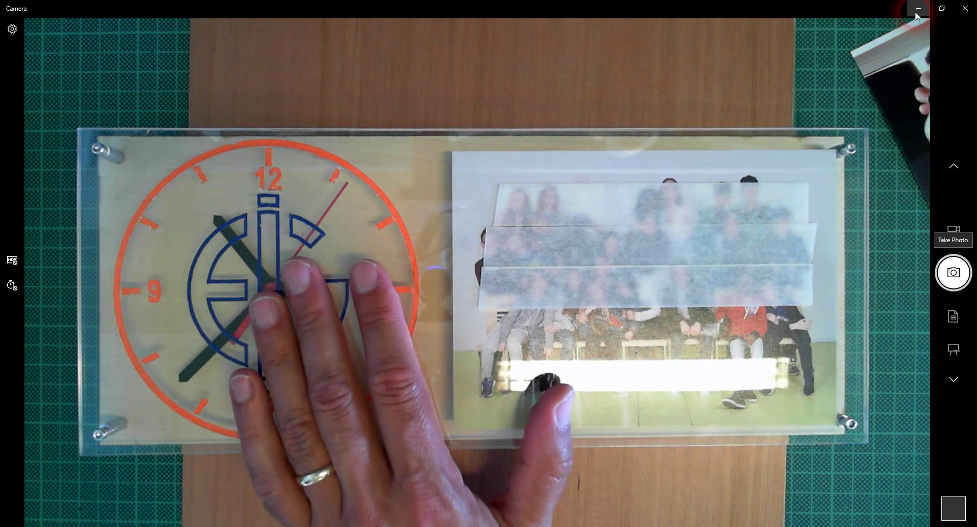
click(163, 526)
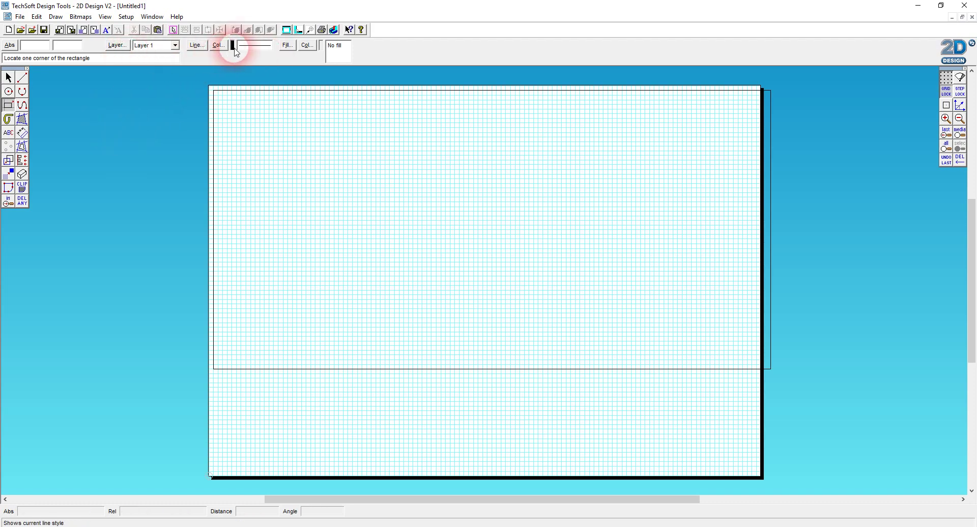
click(288, 45)
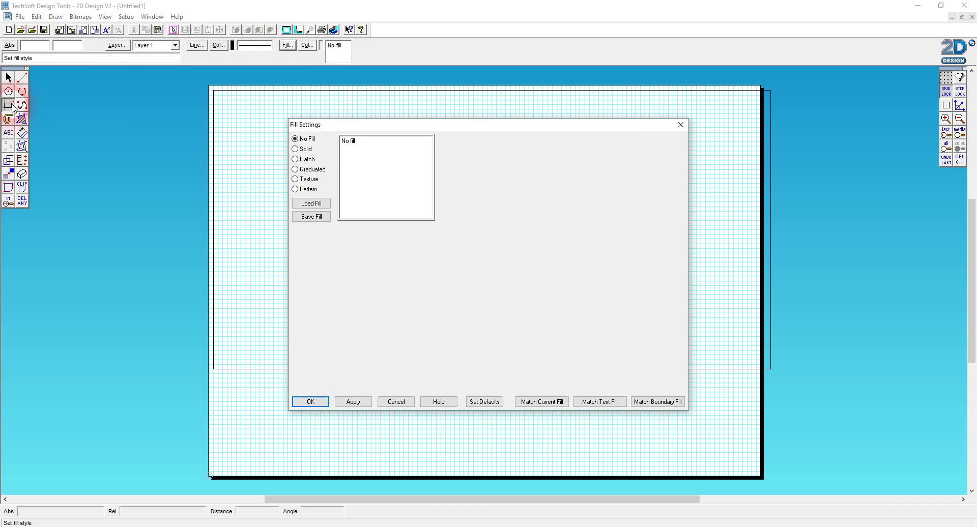
click(305, 149)
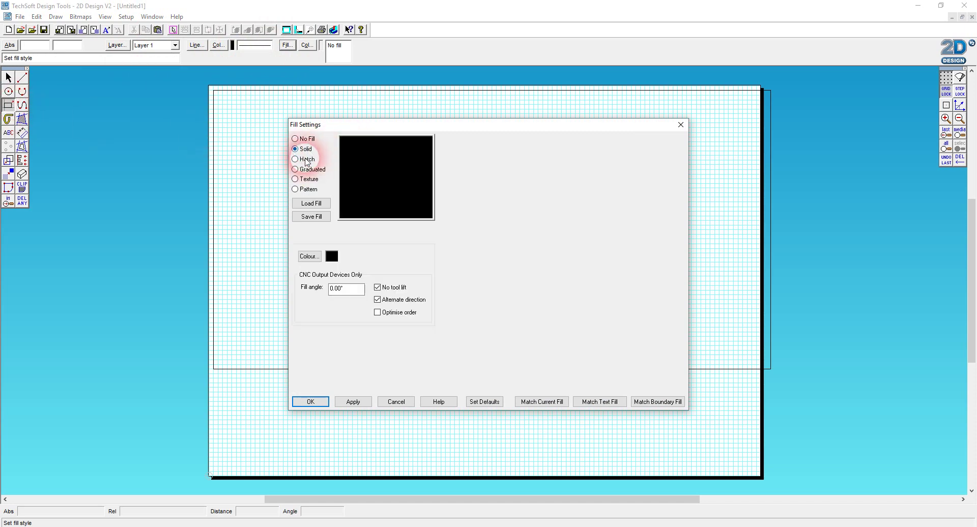
click(307, 159)
click(317, 404)
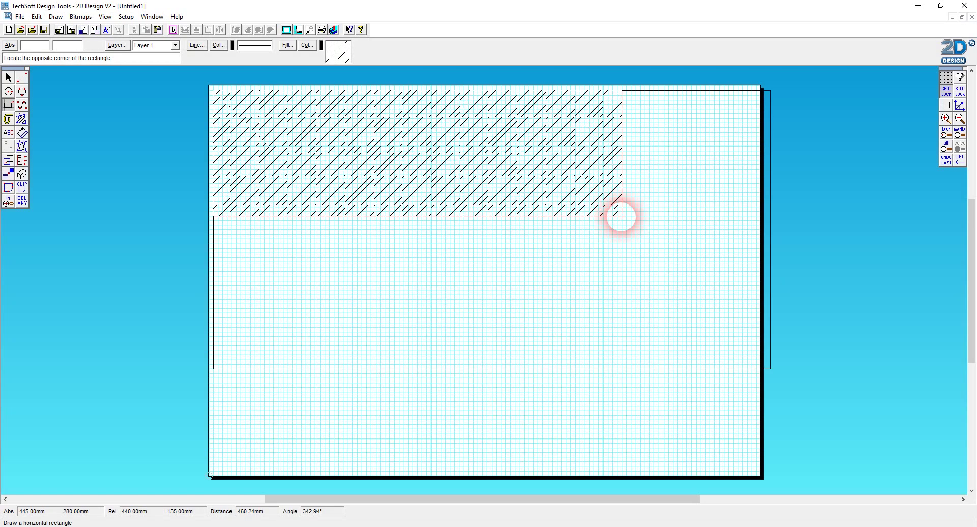
click(915, 11)
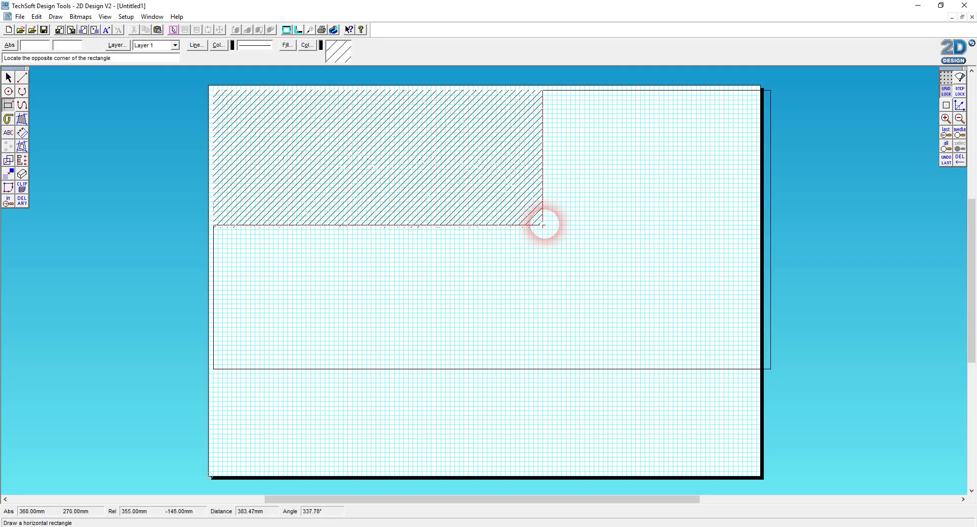
click(543, 225)
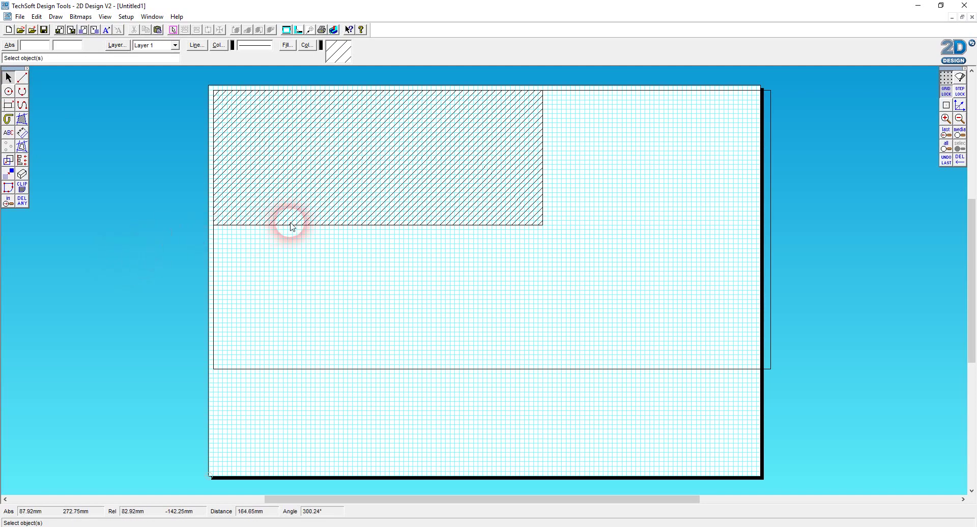
- Move the hatched rectangle 5 mm right and 5 mm down, inside the large rectangle's edges
click(383, 163)
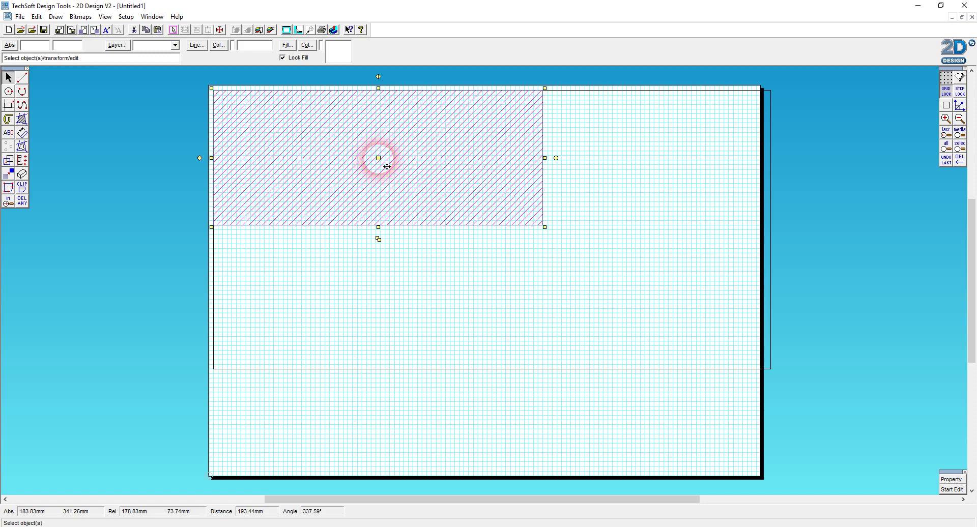
click(392, 166)
click(238, 95)
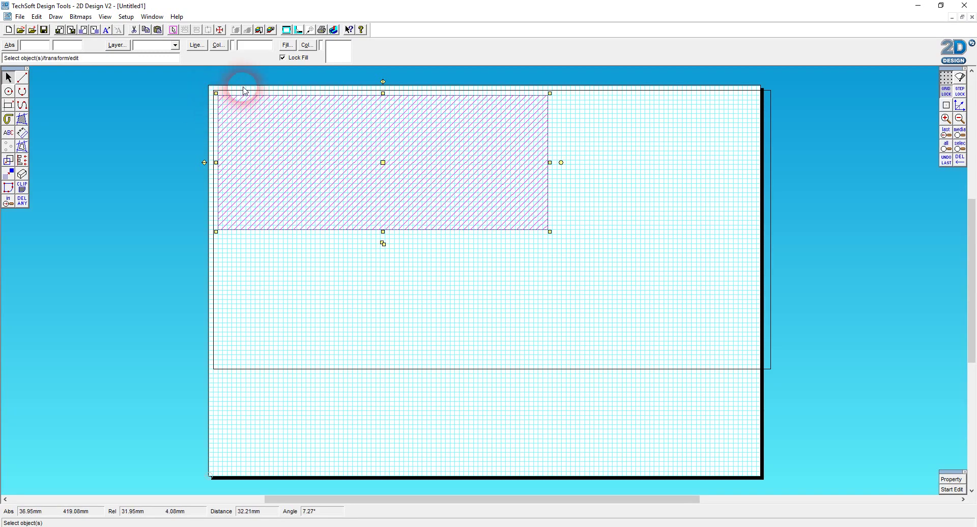
click(584, 126)
click(719, 94)
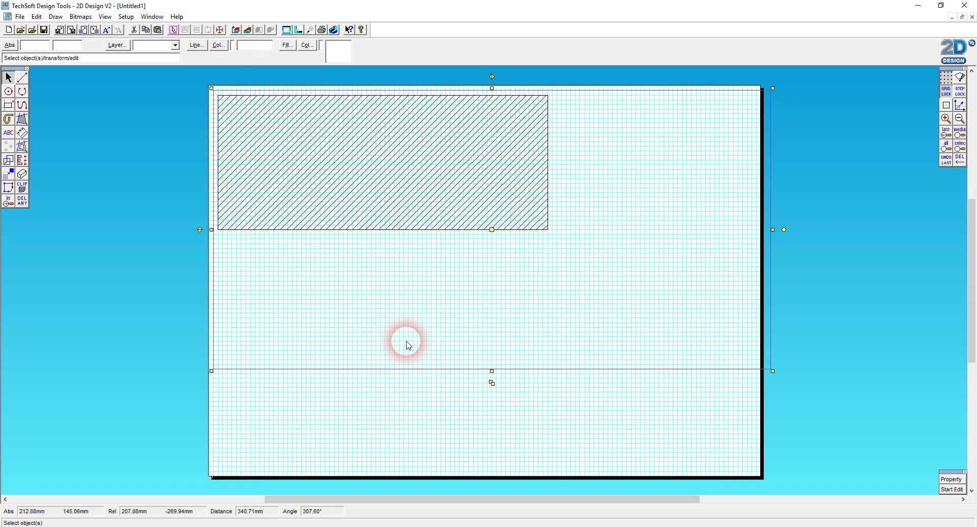
click(613, 149)
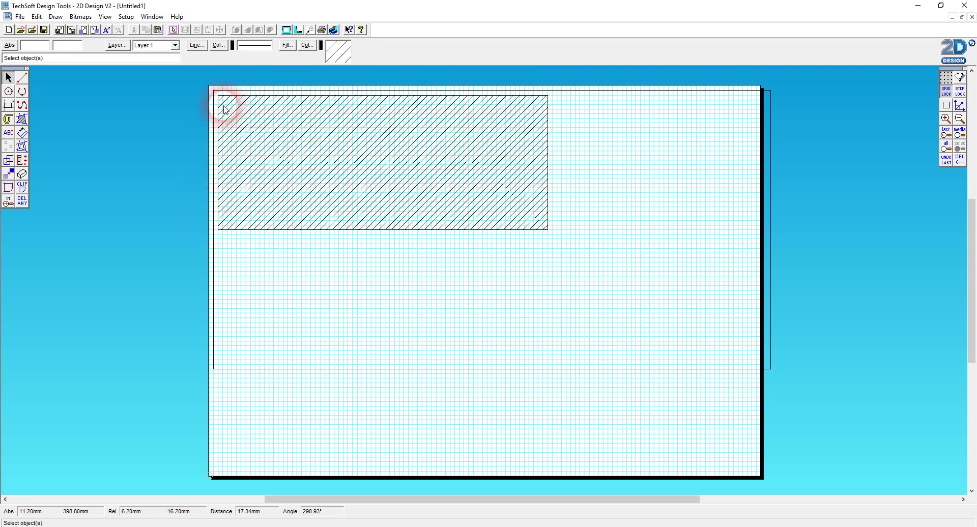
- Duplicate the hatched rectangle and place the copy directly below the original with their edges aligned
click(347, 158)
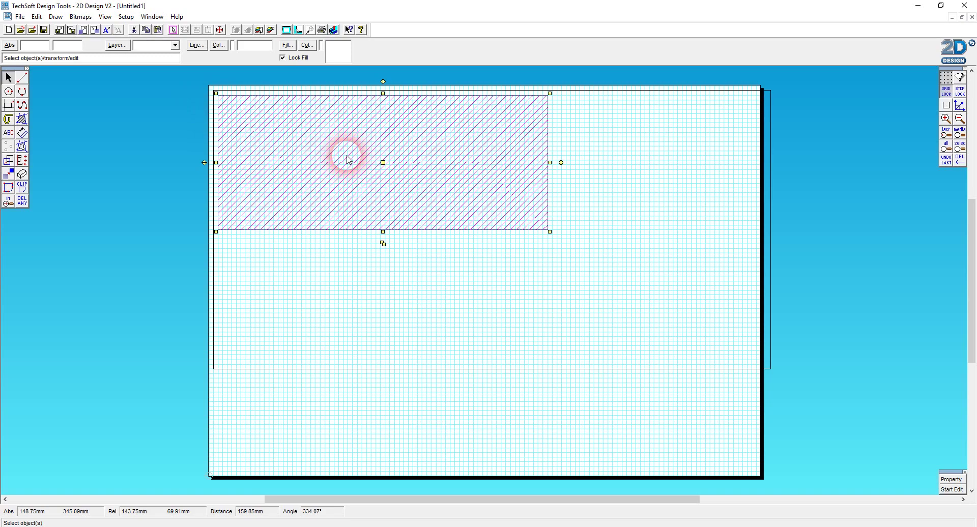
key(ctrl+v)
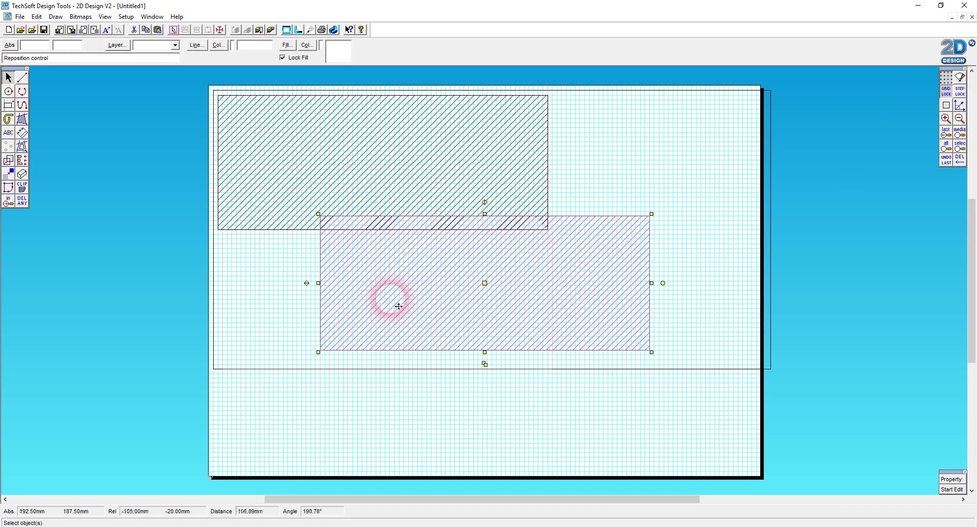
click(385, 294)
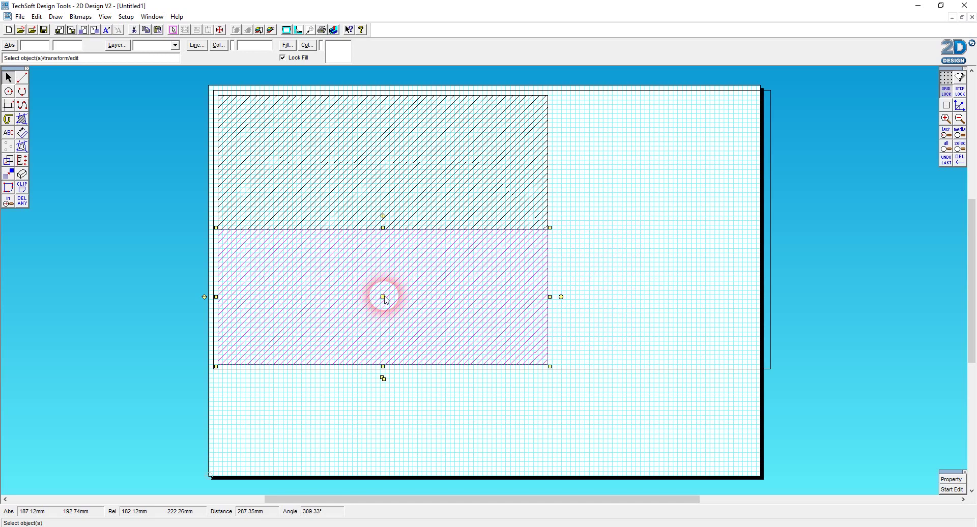
- Set the hatch angle of the lower hatched rectangle to 135° so it mirrors the upper one
click(288, 45)
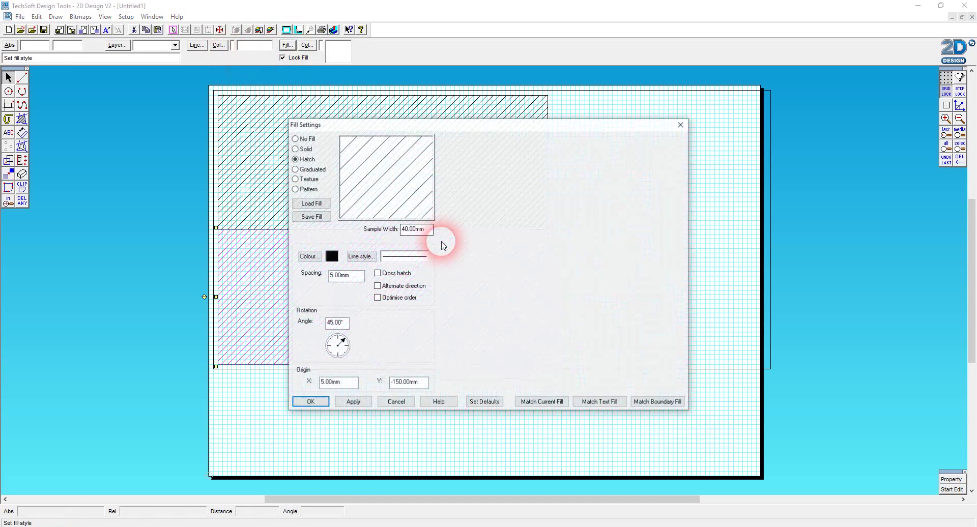
click(334, 343)
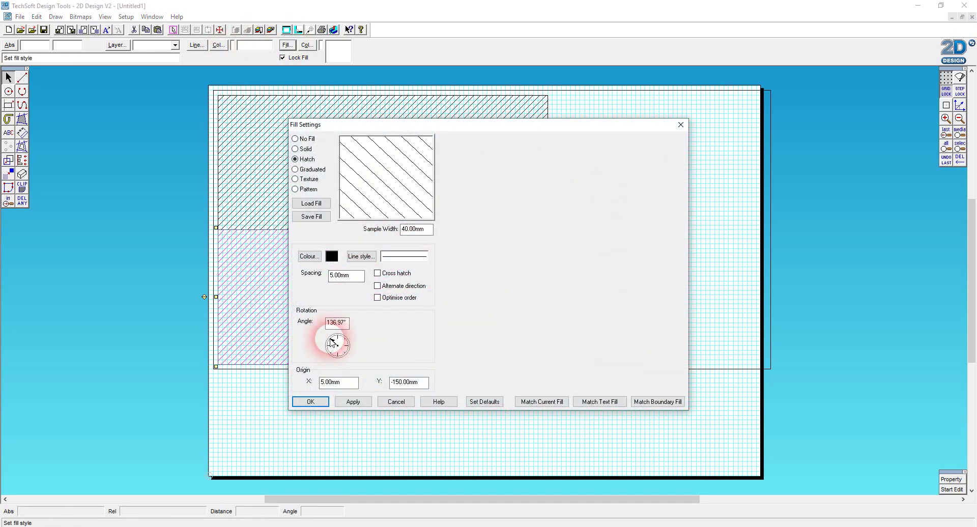
click(333, 342)
click(334, 343)
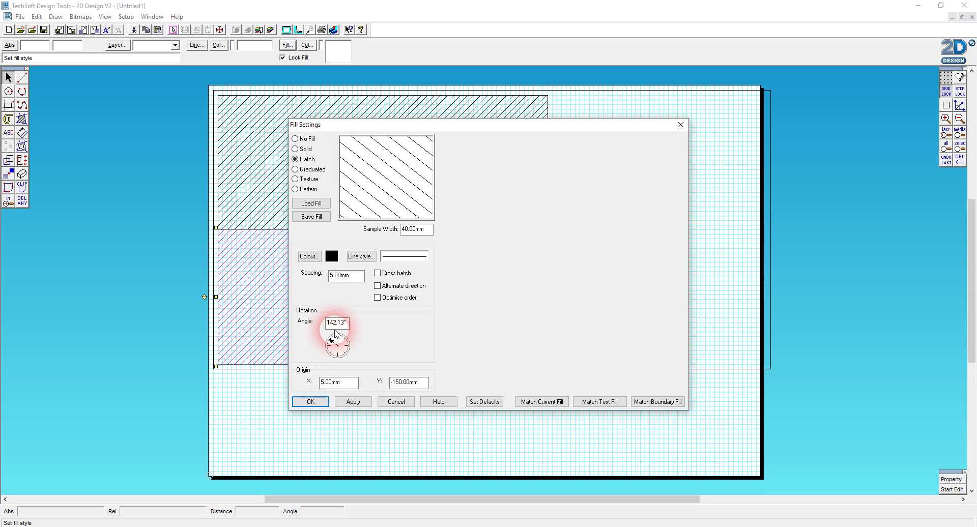
double_click(328, 324)
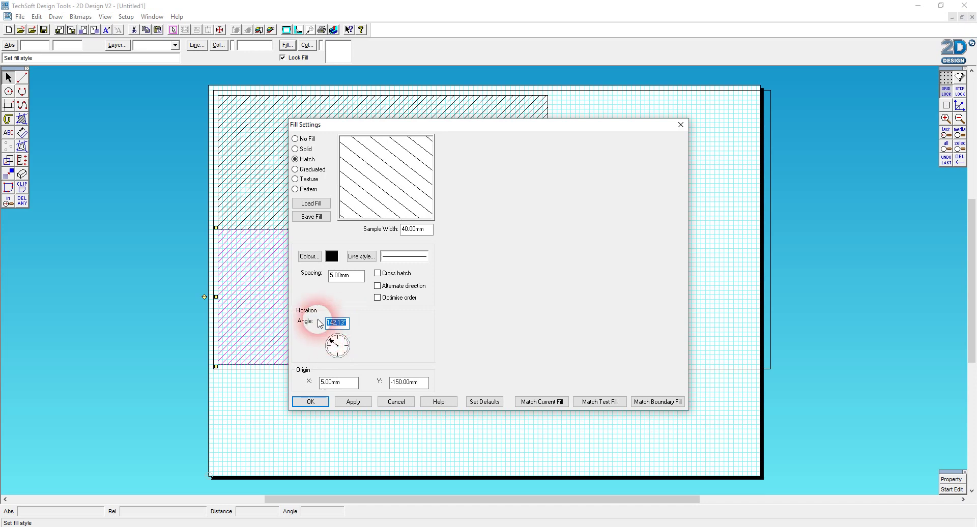
text(135)
key(Tab)
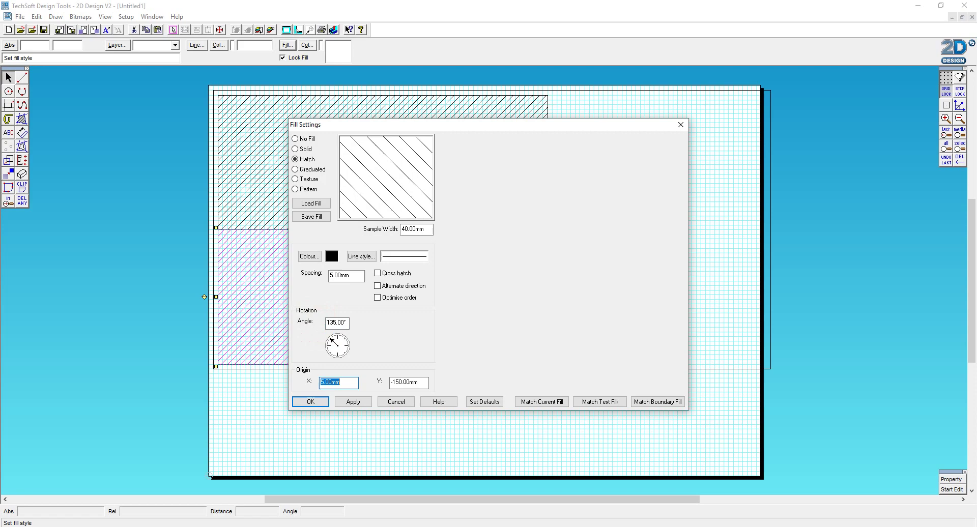
click(310, 401)
click(530, 408)
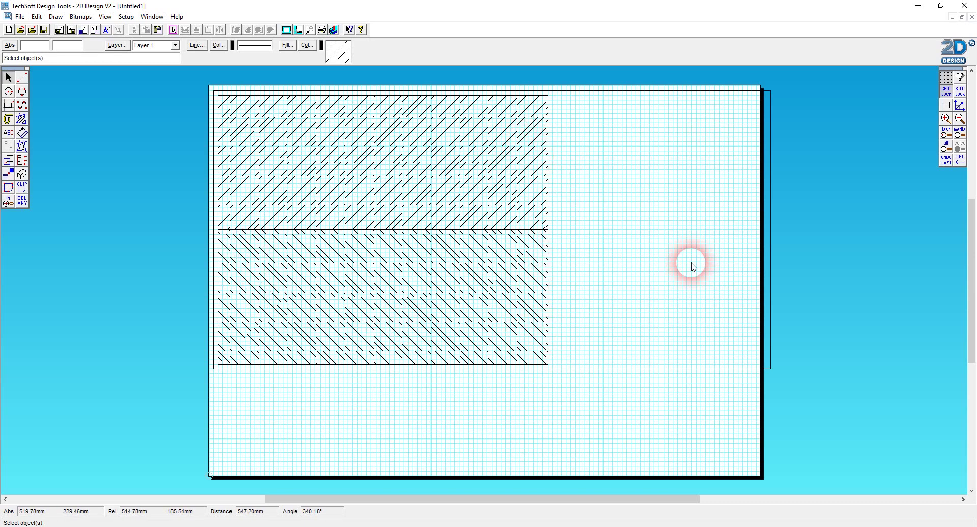
- Move both hatched rectangles together off the page, beside its left edge
click(918, 6)
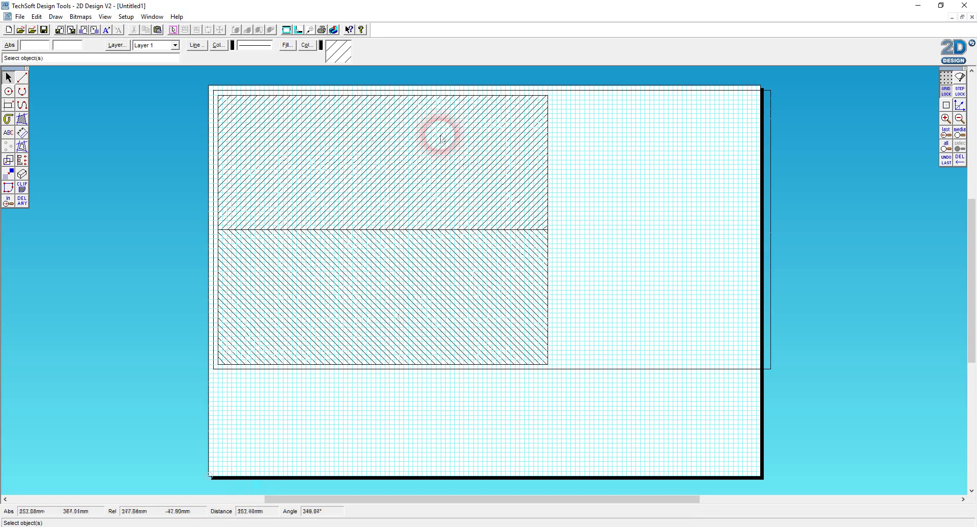
click(353, 141)
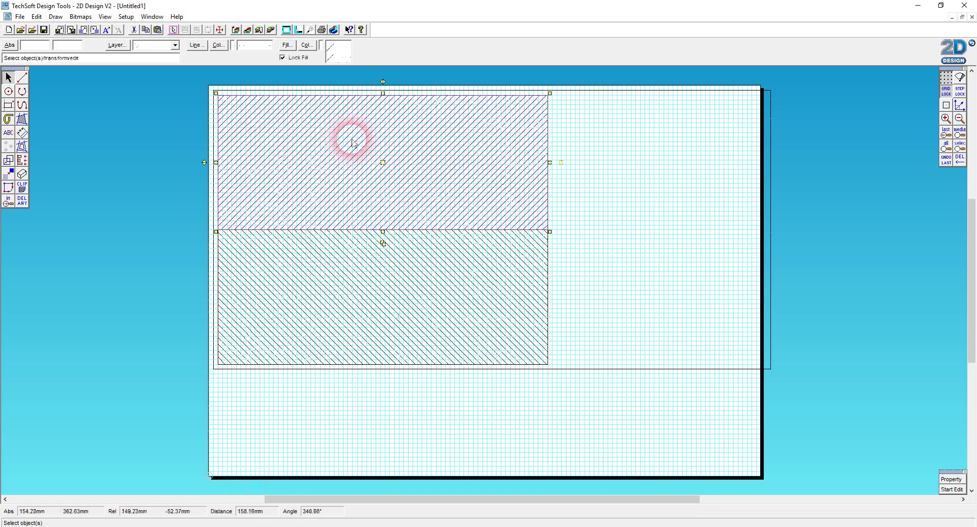
shift+click(413, 273)
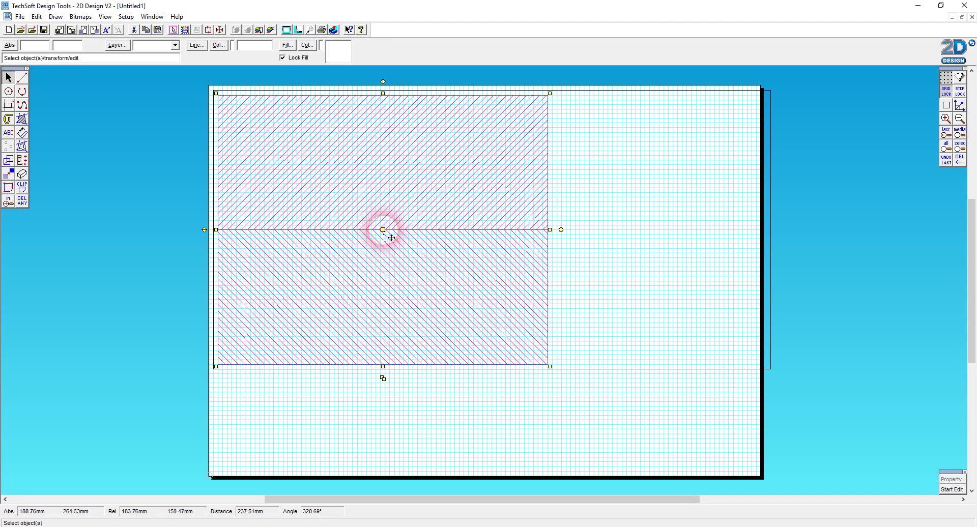
drag(392, 238, 40, 234)
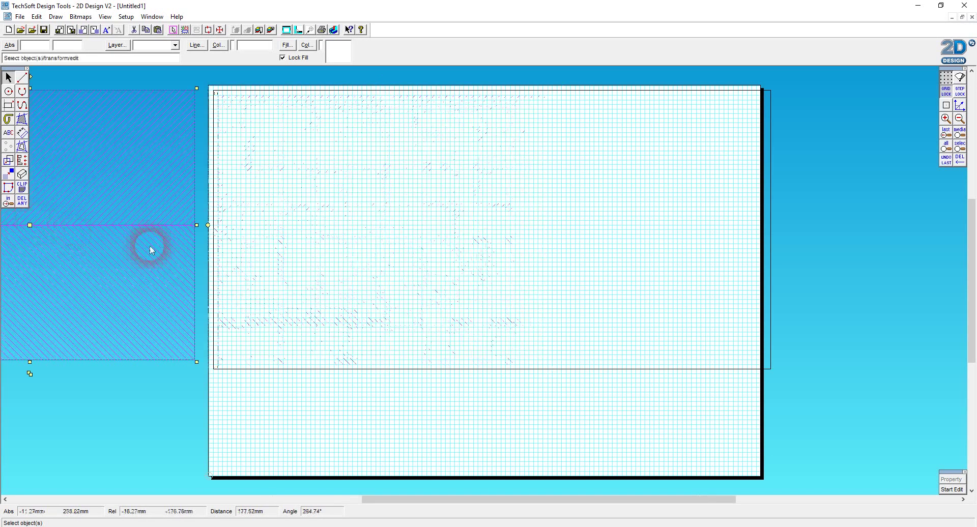
click(450, 401)
- Rotate the large unhatched rectangle 90° about its lower-left corner, replacing the original
click(515, 99)
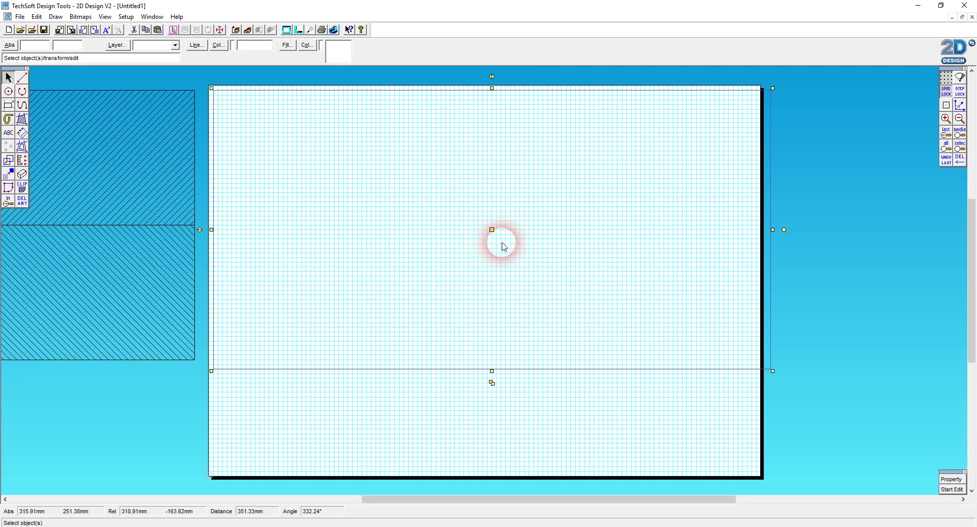
double_click(9, 162)
click(530, 253)
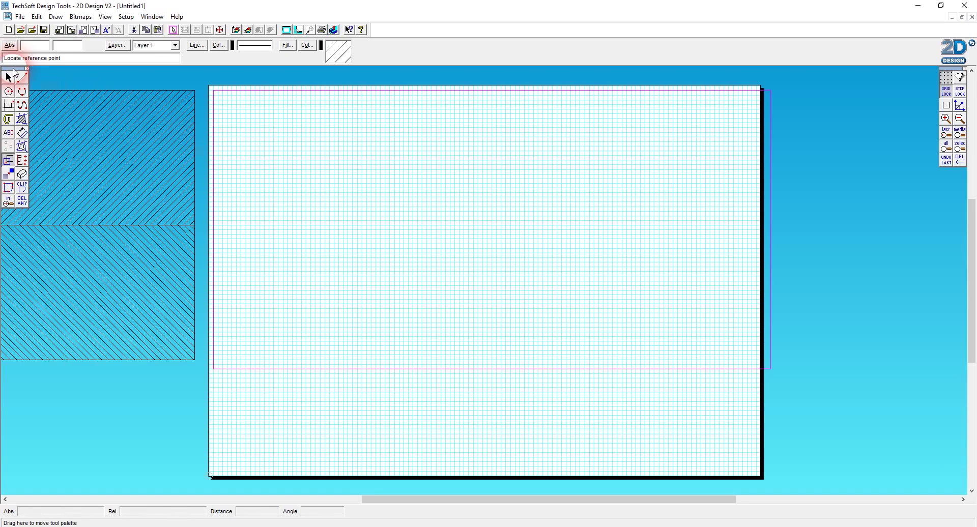
click(752, 122)
drag(949, 184, 949, 190)
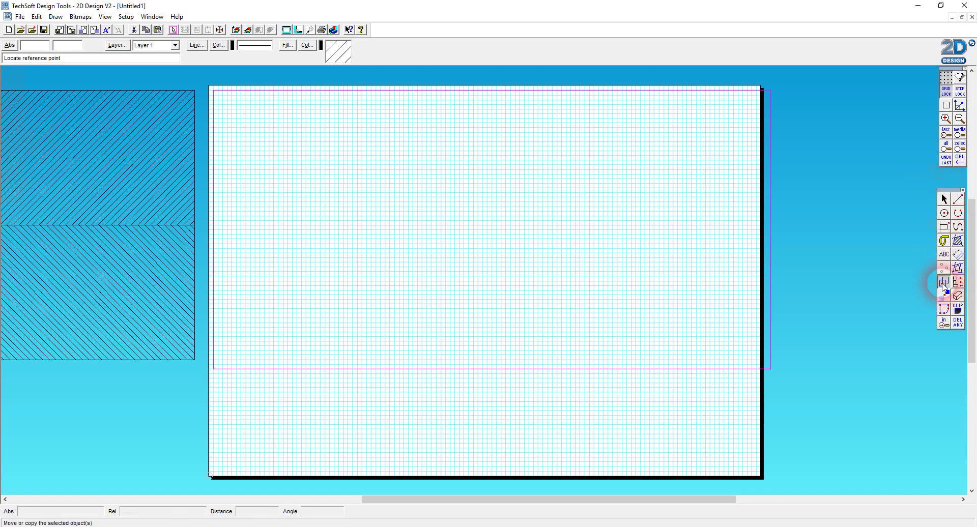
drag(945, 287, 819, 283)
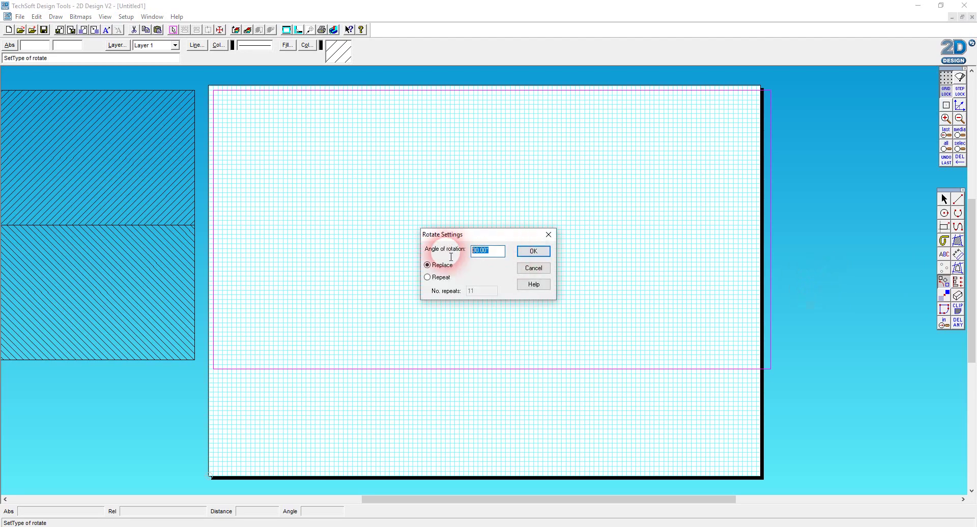
text(90)
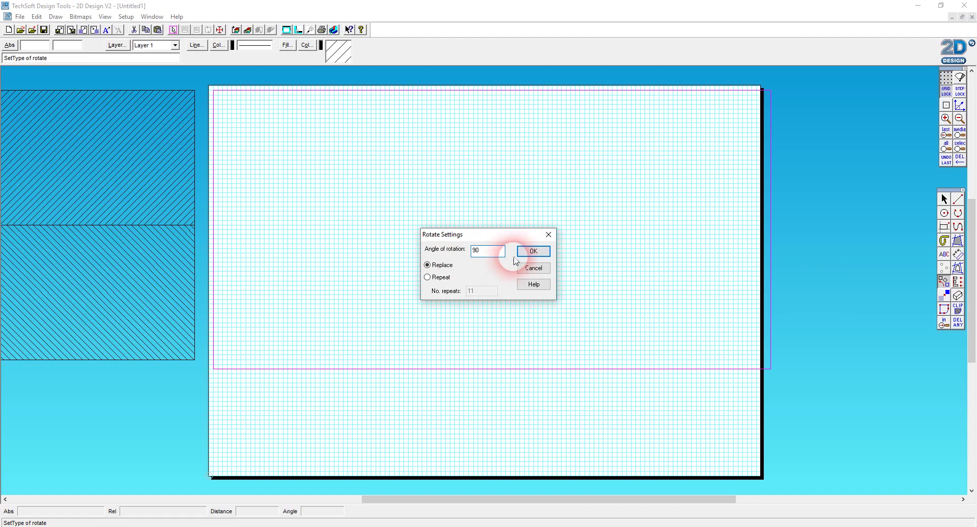
click(530, 251)
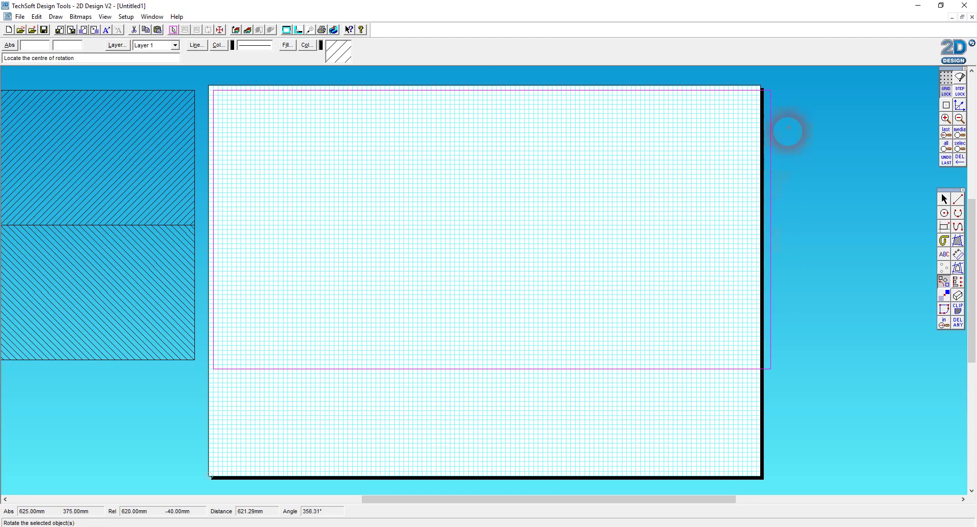
click(214, 369)
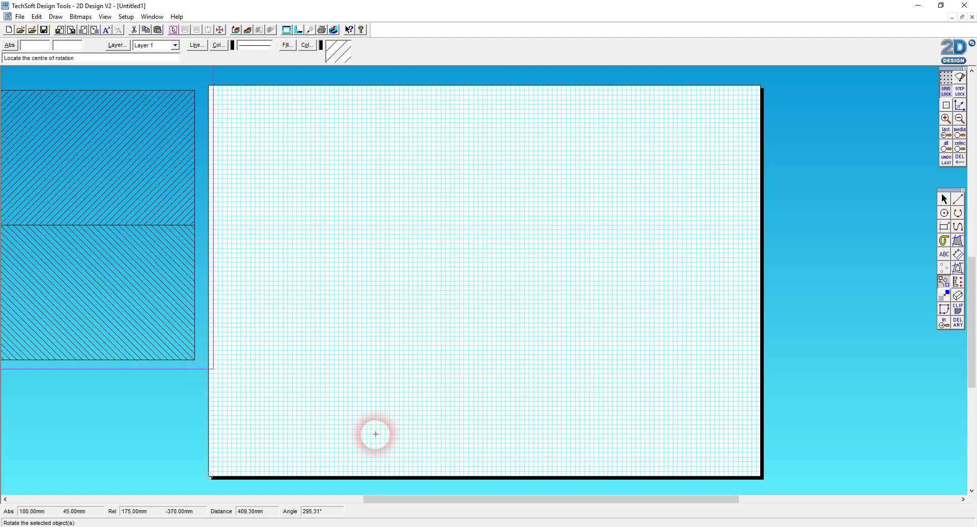
- Move the rotated large rectangle onto the page so its upper-left corner sits 5 mm inside the page's upper-left corner
click(961, 120)
click(961, 120)
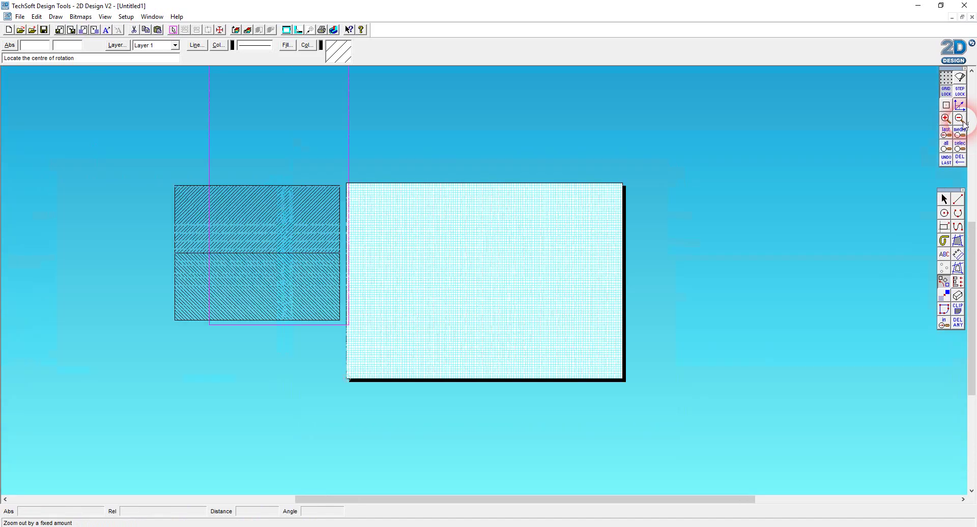
scroll(720, 179, up, 3)
click(357, 380)
click(342, 476)
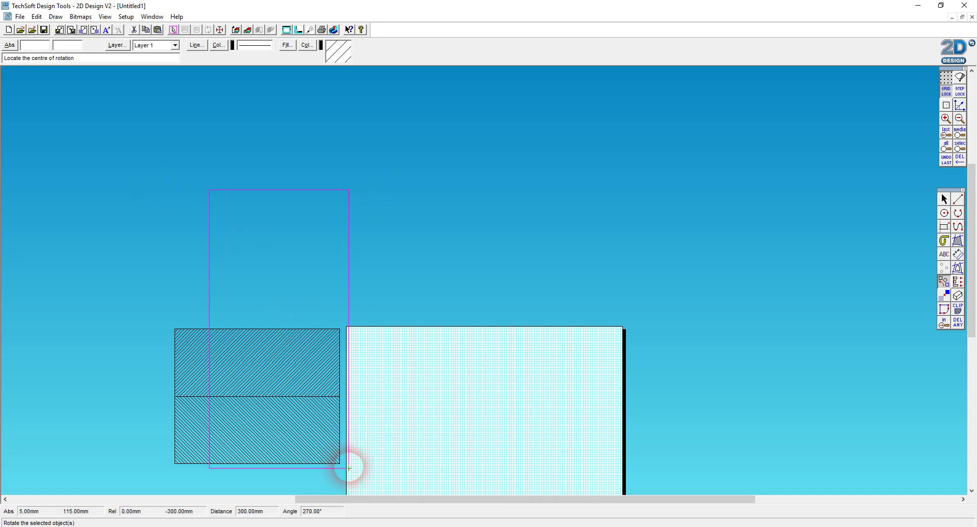
click(944, 199)
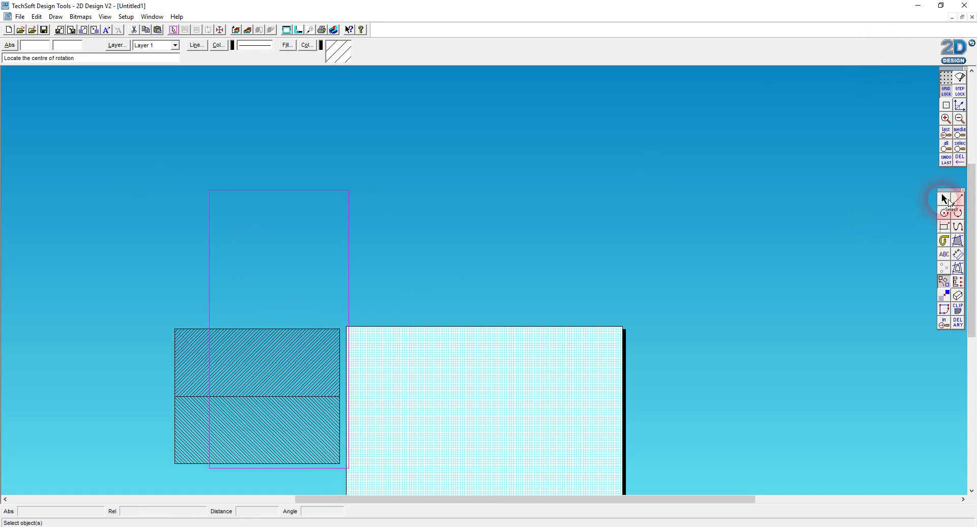
click(370, 231)
drag(285, 336, 423, 473)
click(709, 414)
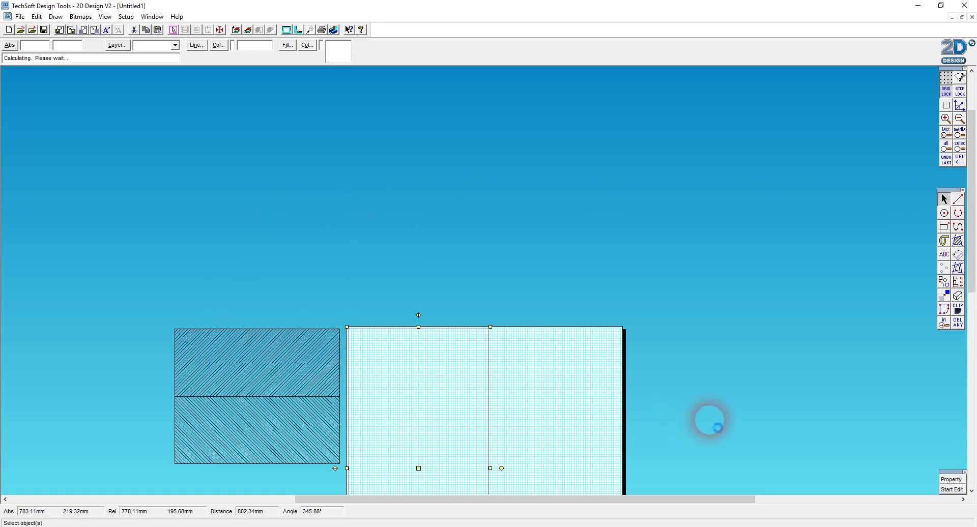
click(299, 377)
click(946, 119)
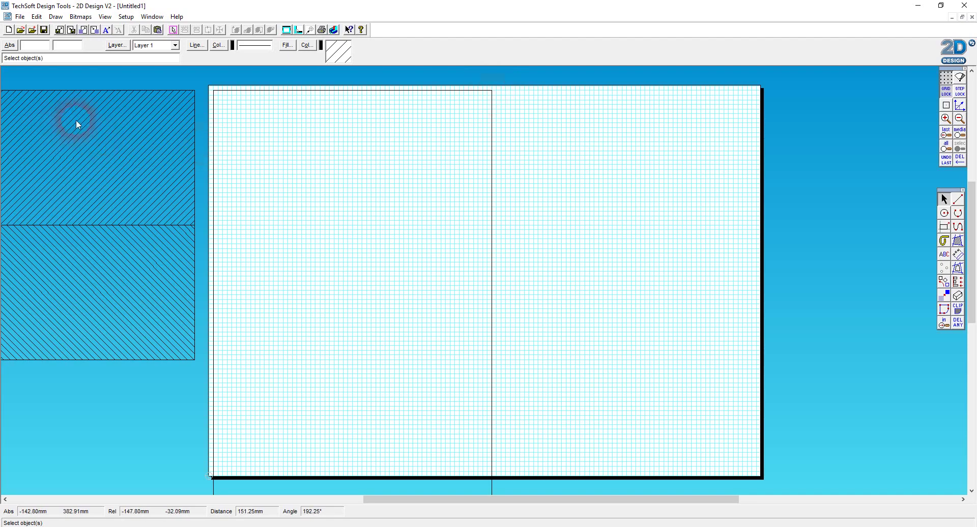
- Draw a hatched rectangle about 100 mm wide and 140 mm high, 5 mm inside the large rectangle's upper-right corner
click(948, 229)
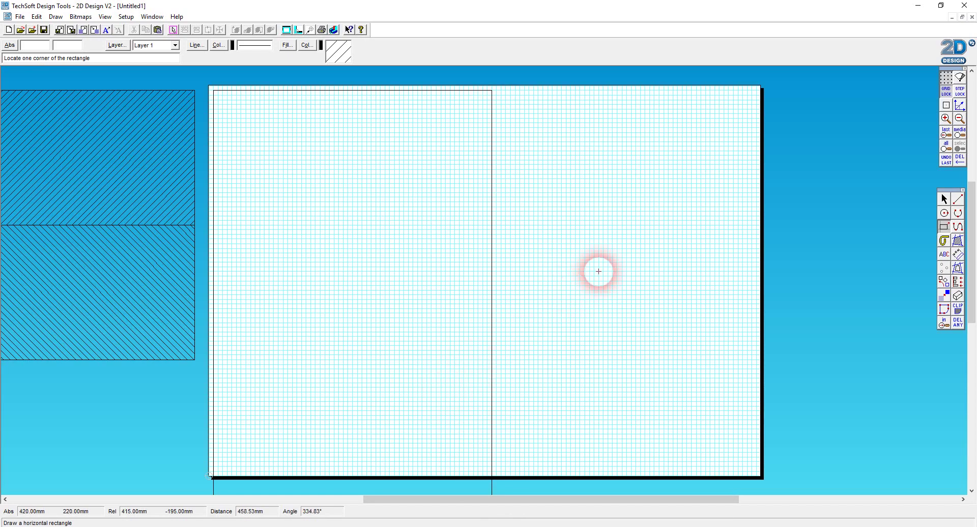
click(919, 6)
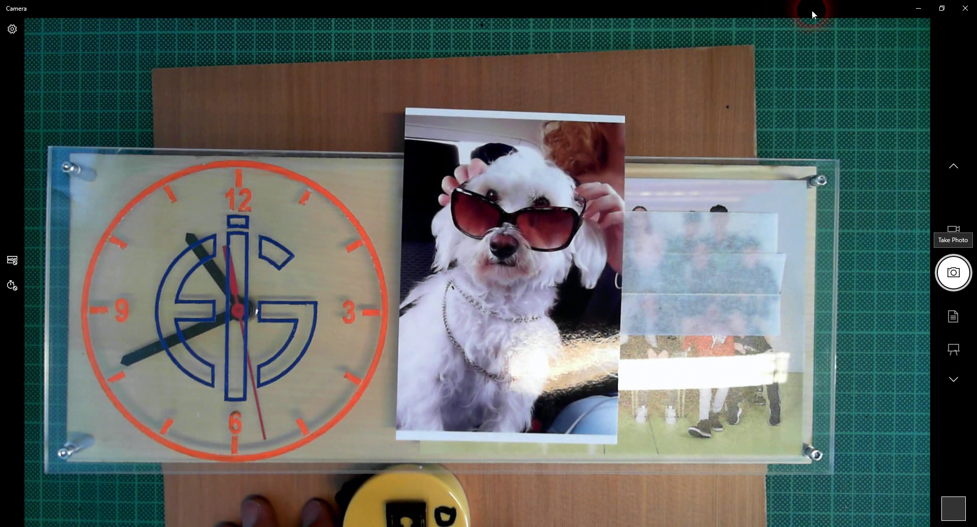
mouse_move(163, 526)
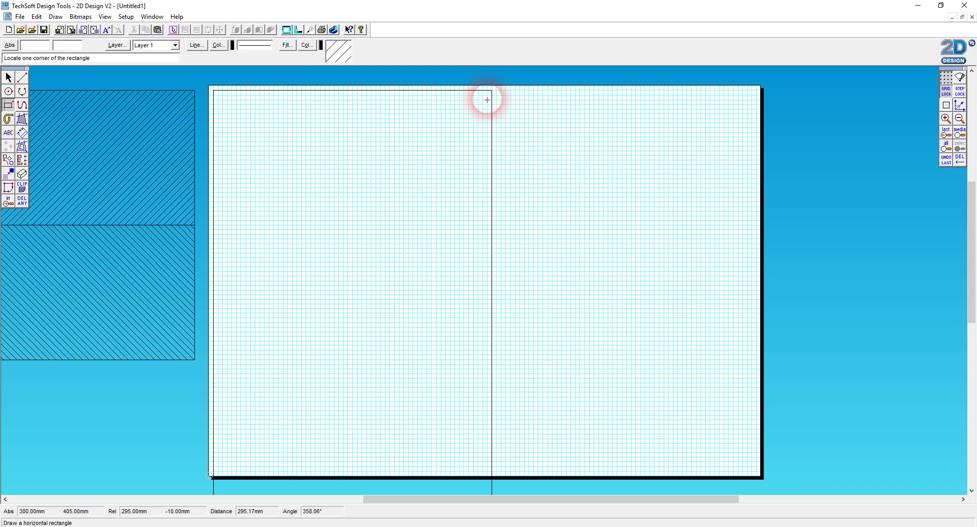
click(487, 99)
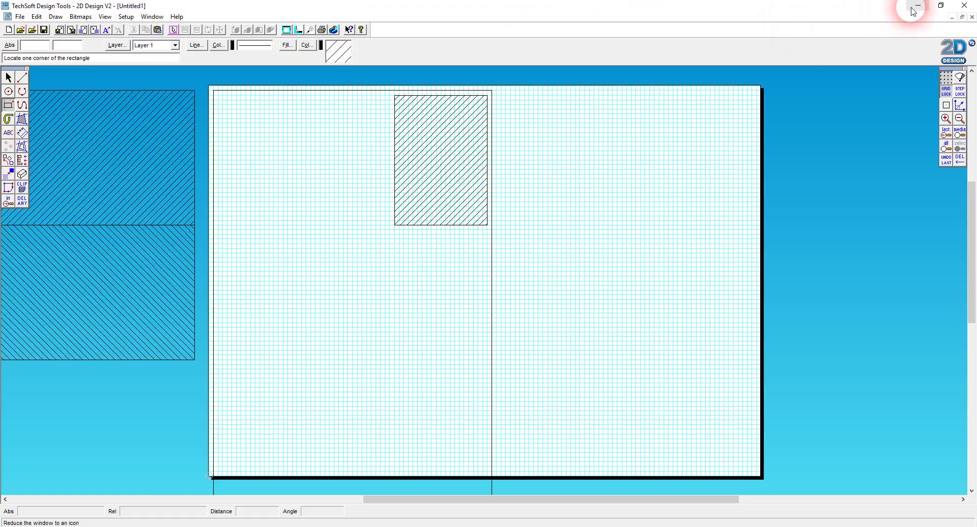
- Check the real clock frame in the Camera view and move the small hatched rectangle 5 mm left and 5 mm down
click(914, 7)
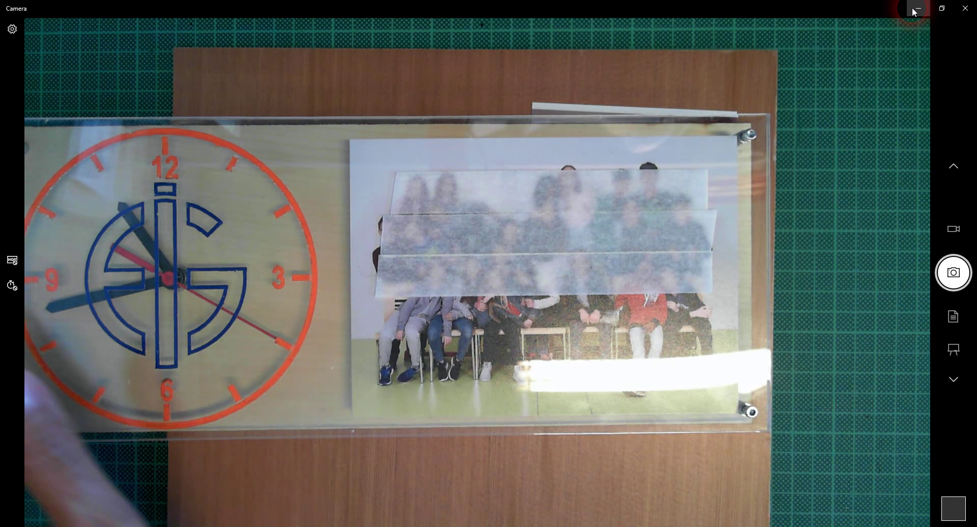
click(162, 526)
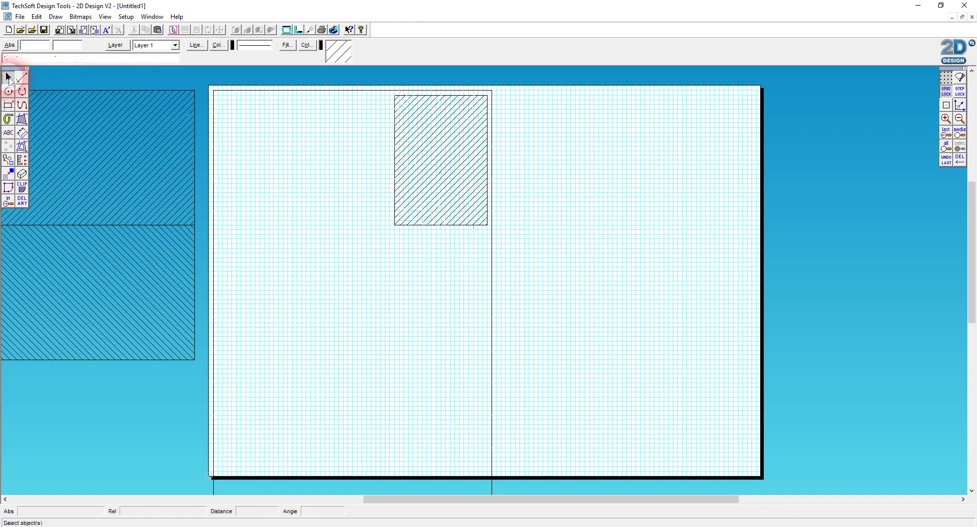
click(447, 167)
click(441, 160)
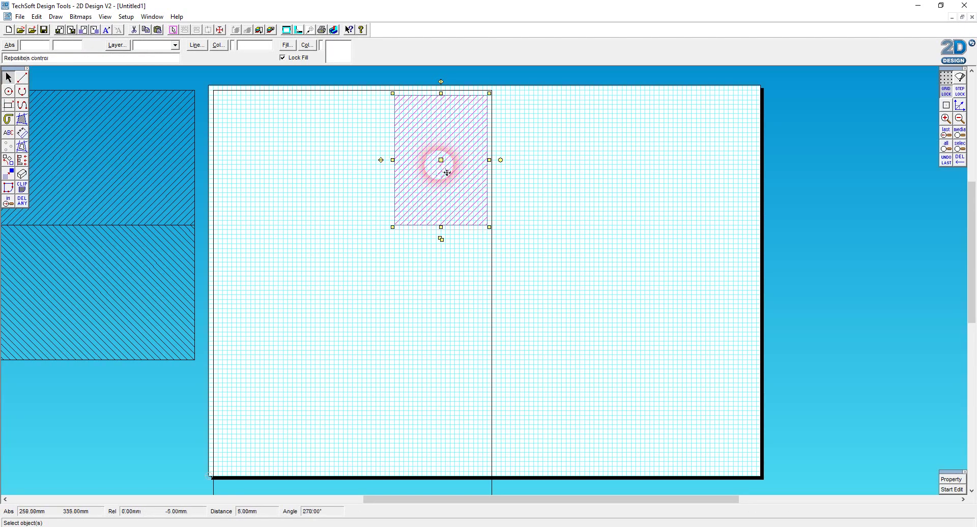
click(438, 166)
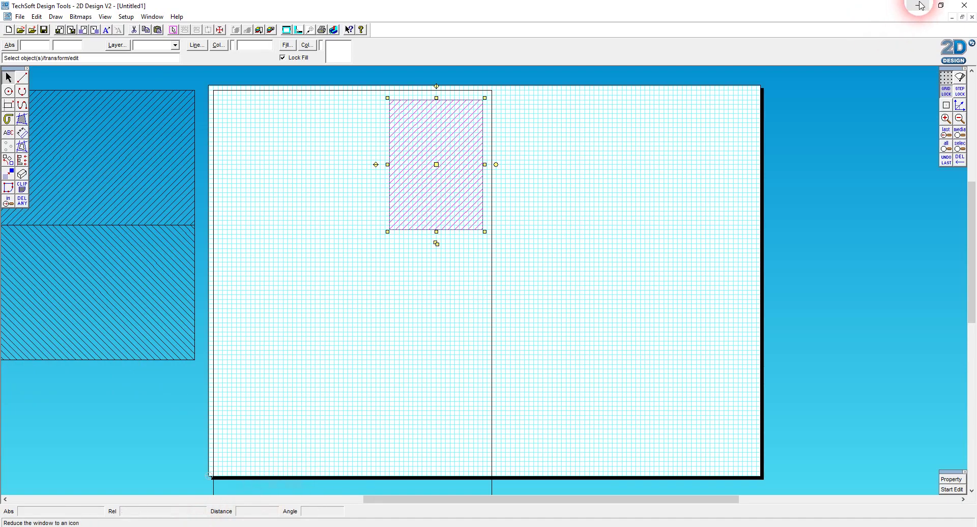
- Check the real frame in the Camera view and draw a 1.5 mm radius circle centred on the small hatched rectangle's upper-right corner
click(917, 6)
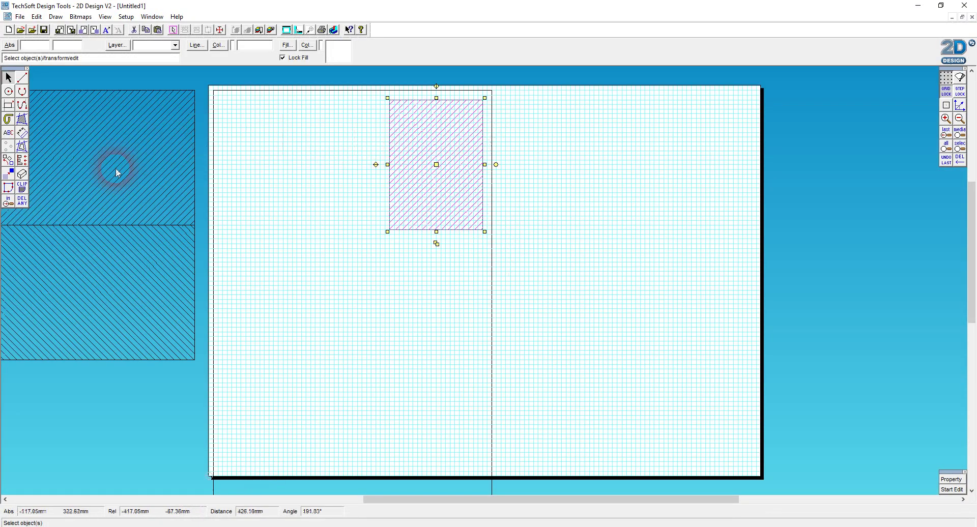
click(16, 205)
click(207, 82)
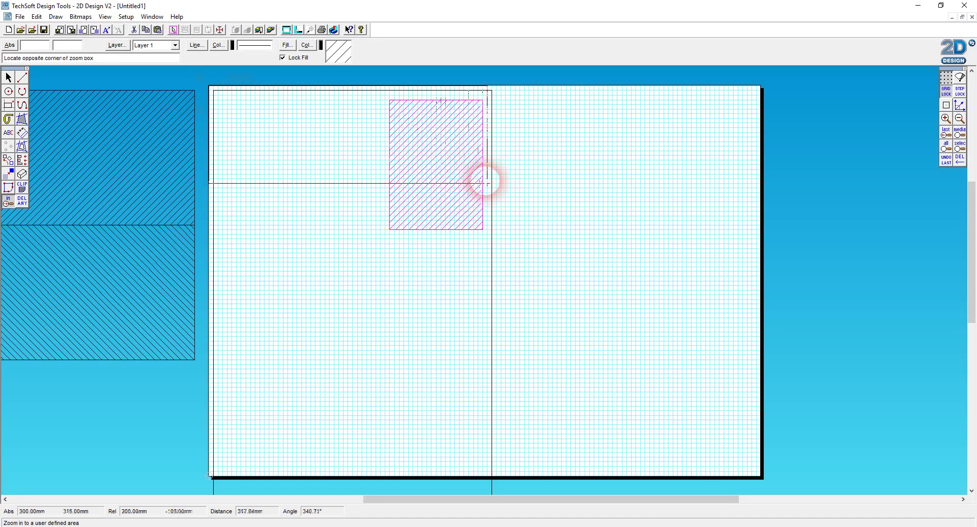
click(498, 191)
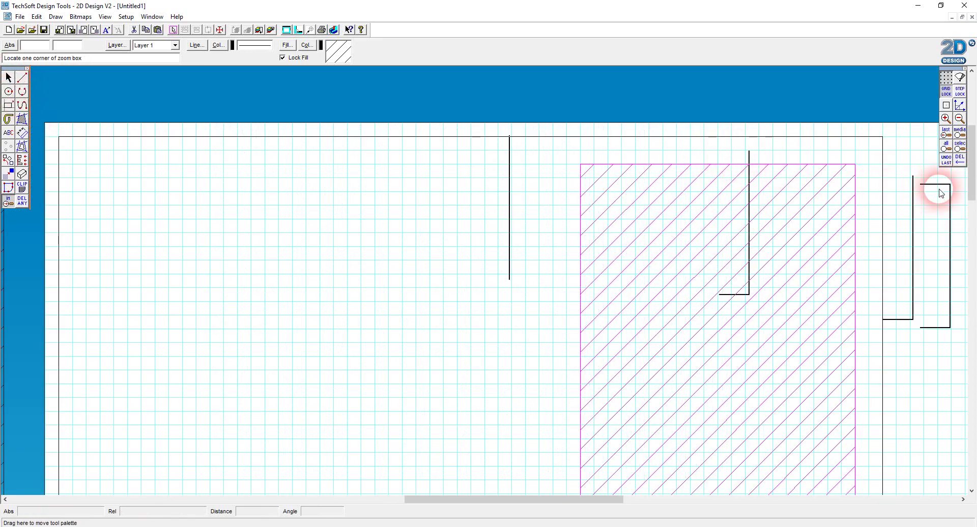
drag(947, 193, 763, 215)
drag(501, 244, 438, 245)
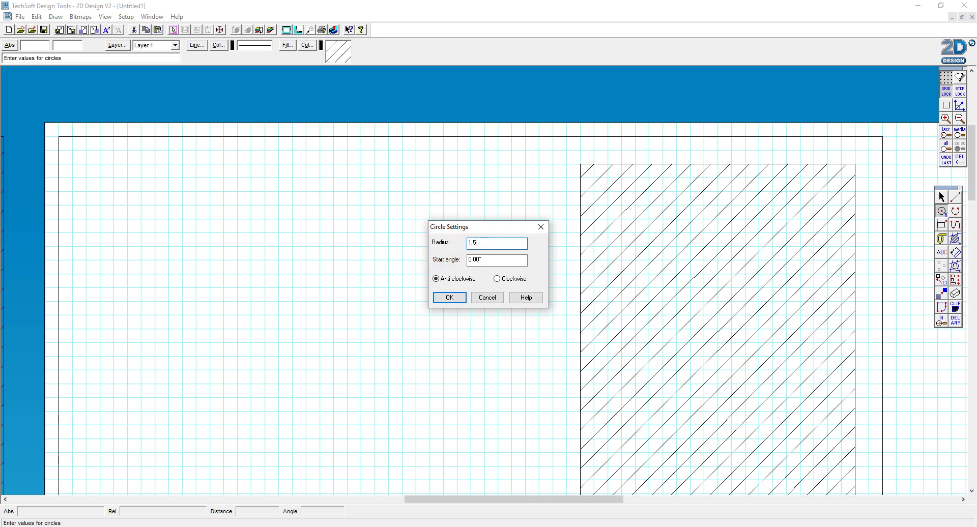
text(1.5)
key(Return)
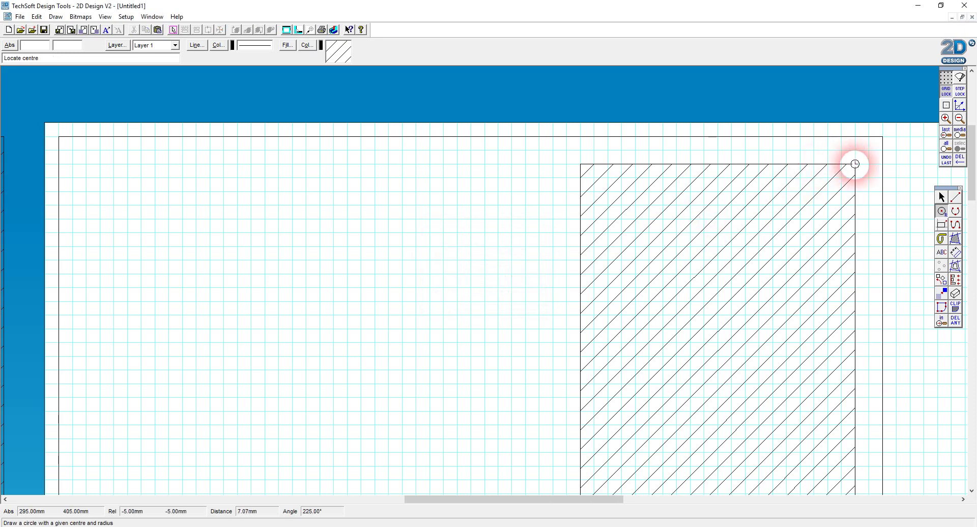
click(855, 164)
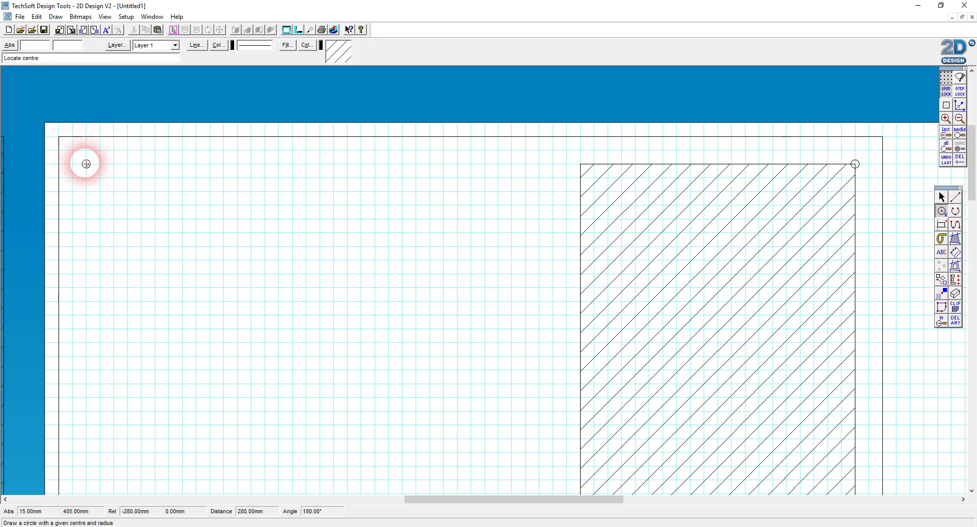
click(87, 164)
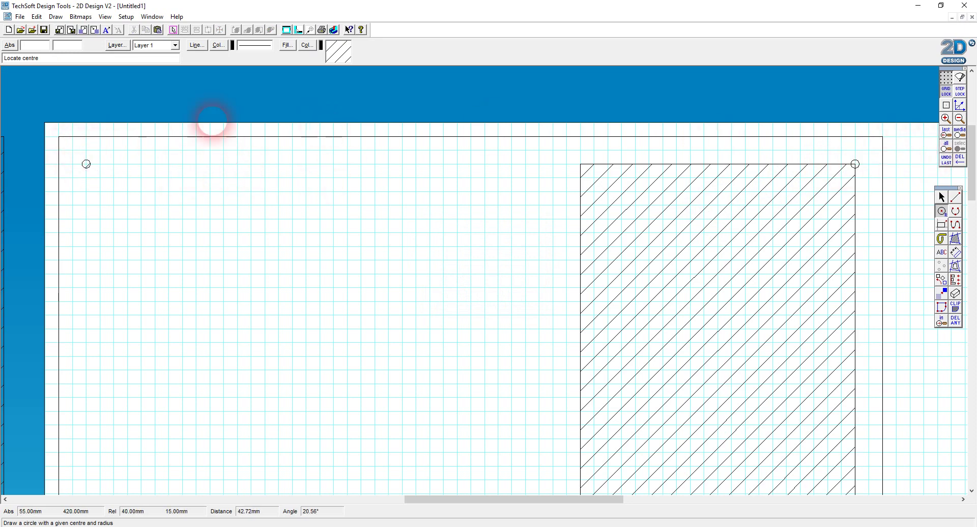
click(942, 197)
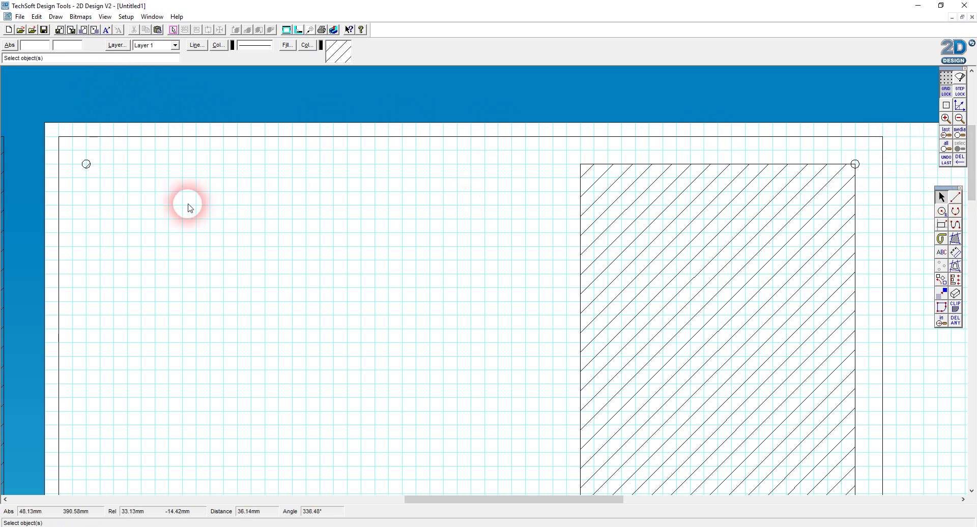
click(93, 167)
key(Delete)
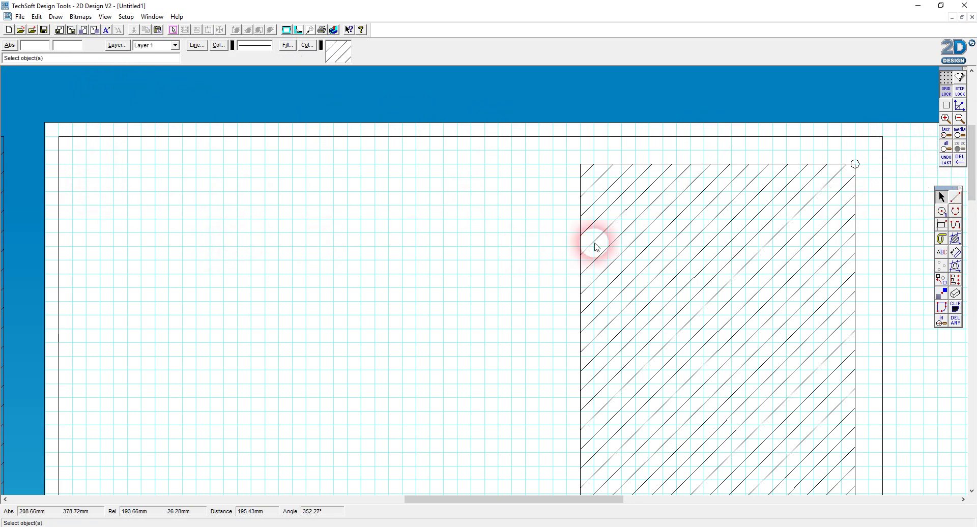
- Set the fill of the small circle at the hatched rectangle's upper-right corner to No Fill
click(855, 166)
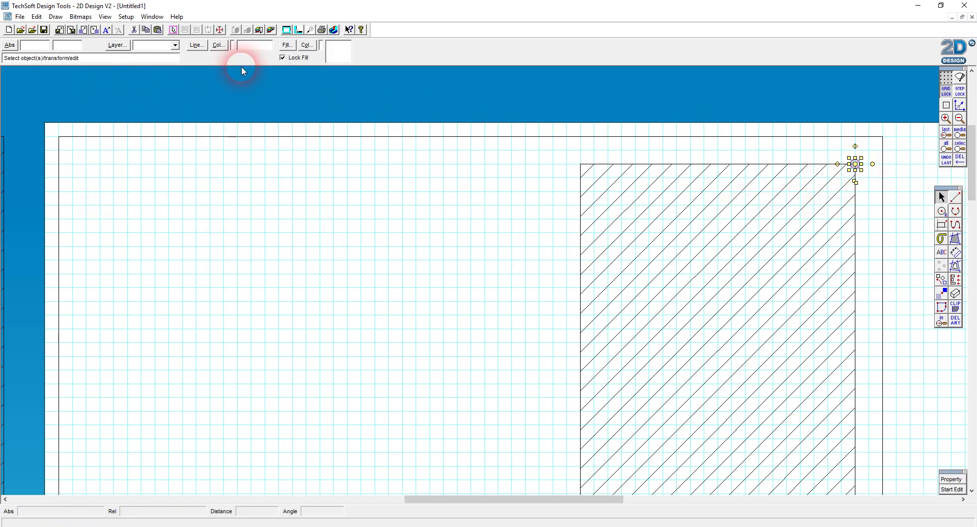
click(287, 45)
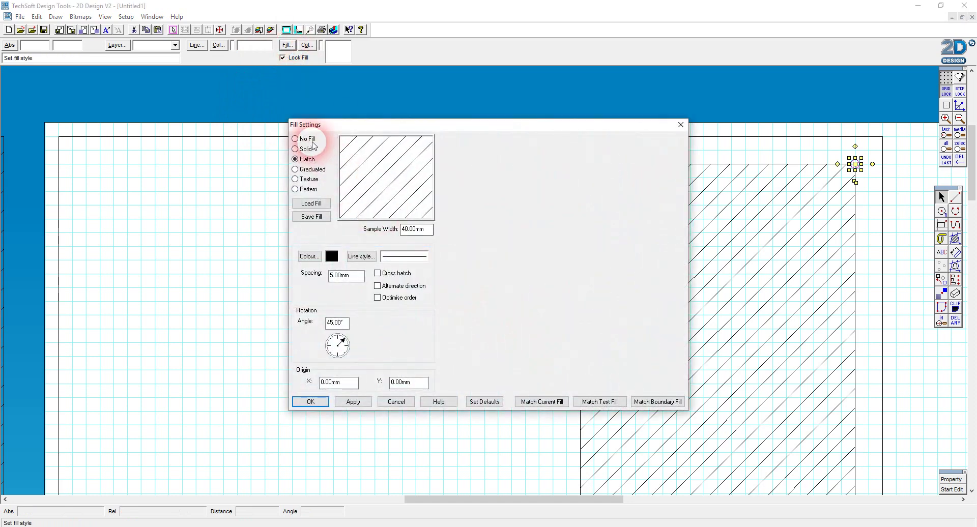
click(296, 138)
click(316, 401)
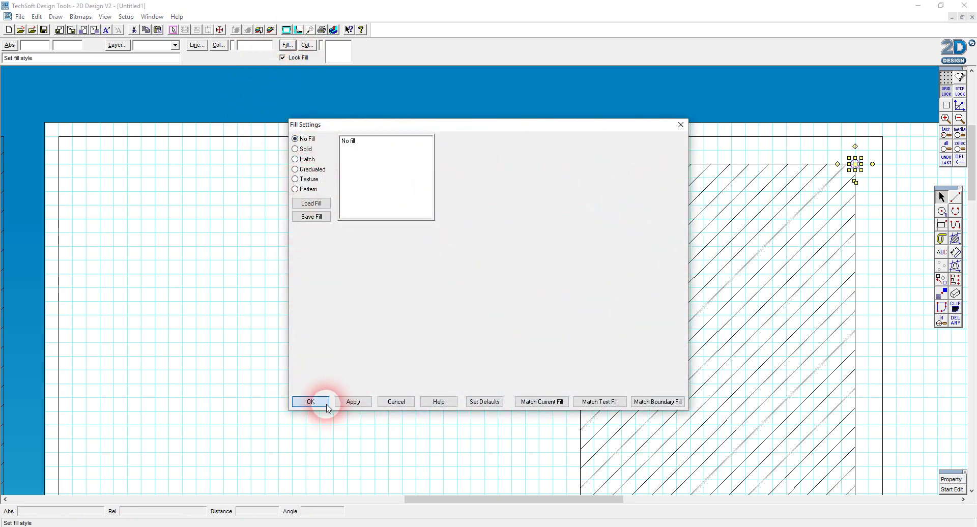
click(895, 237)
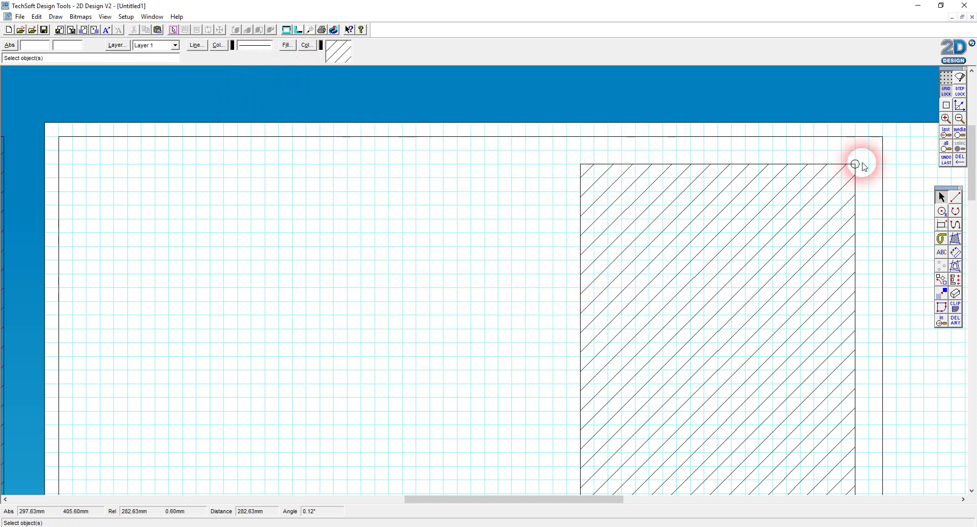
click(857, 164)
click(904, 198)
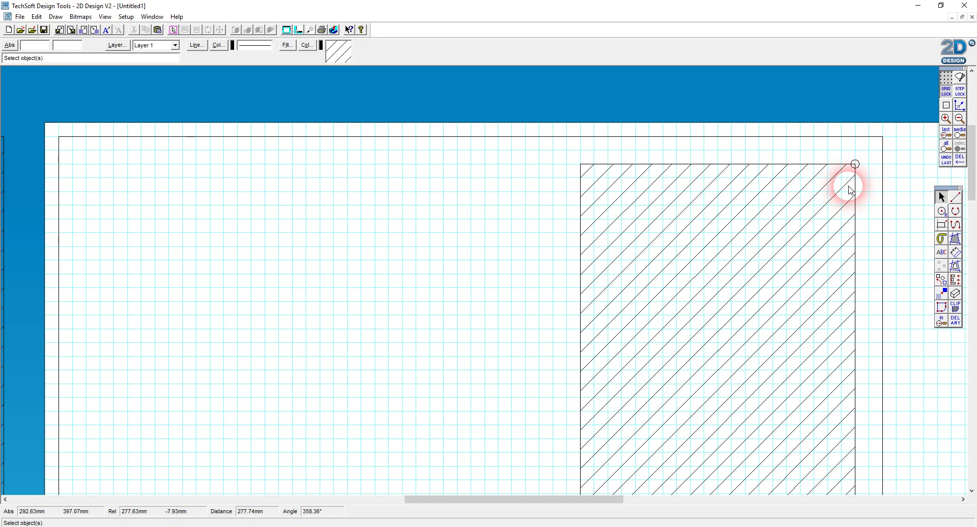
- Move the small hatched rectangle 5 mm left, so the circle stands clear of its upper-right corner
click(846, 183)
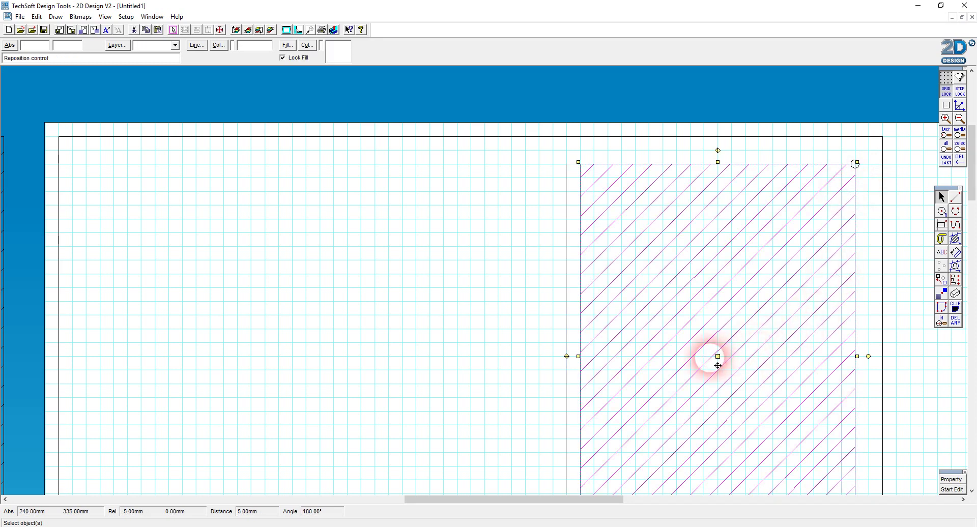
click(705, 356)
click(923, 236)
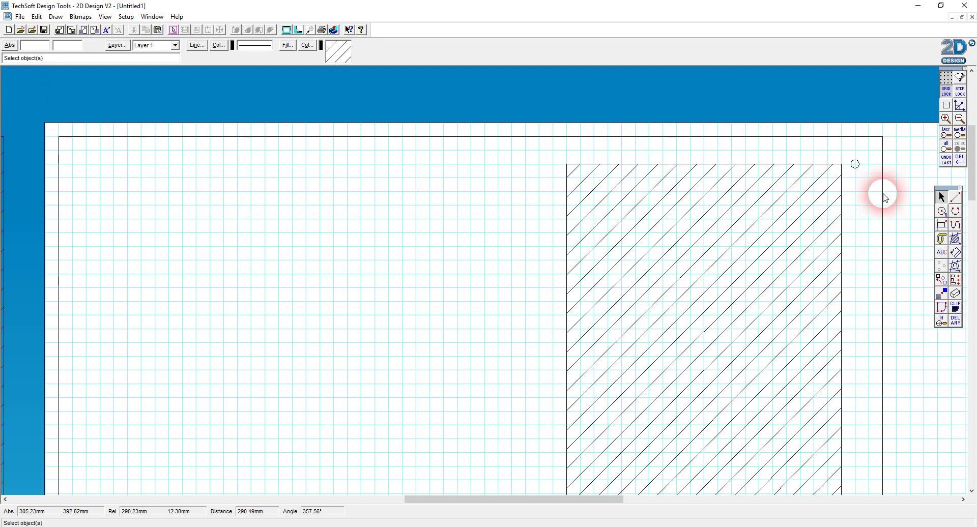
scroll(881, 194, down, 3)
scroll(808, 237, up, 3)
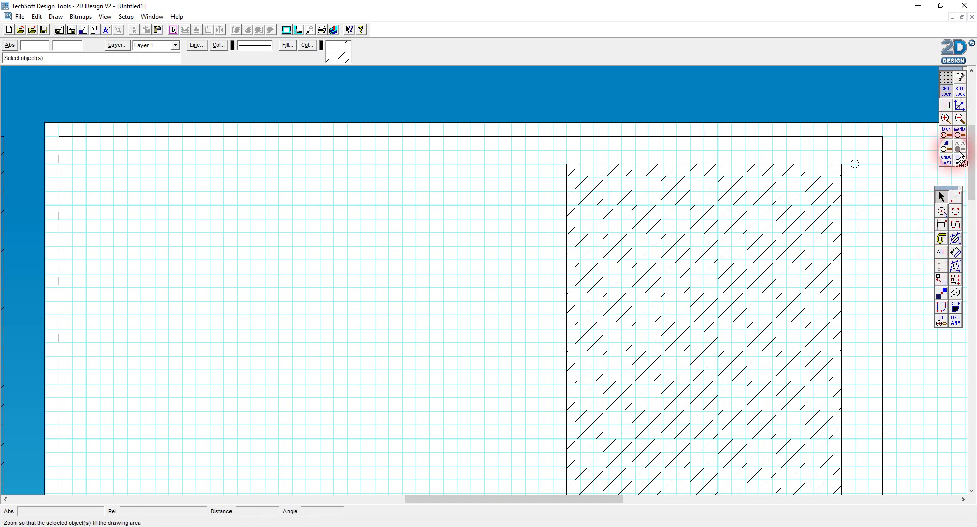
click(960, 118)
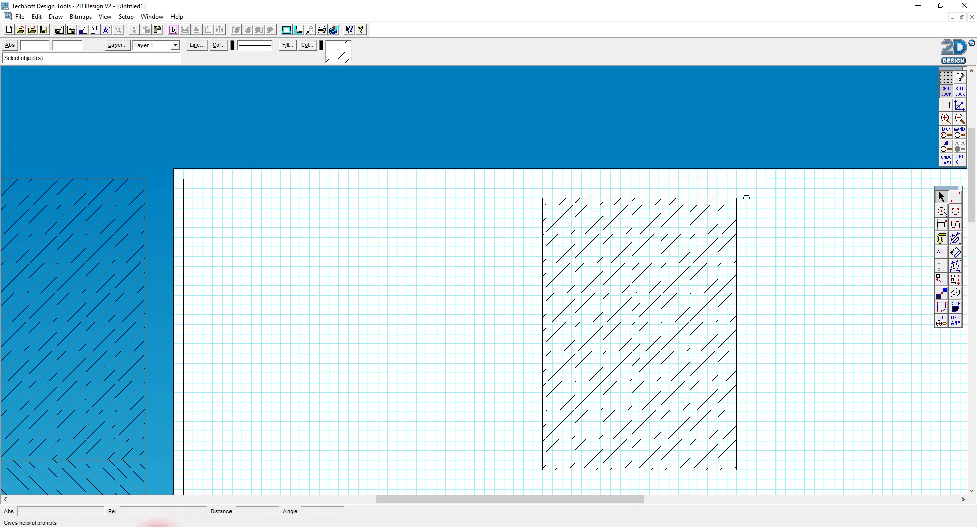
- Check the real frame again and move the small hatched rectangle and the circle outside the large rectangle, to its right
click(915, 10)
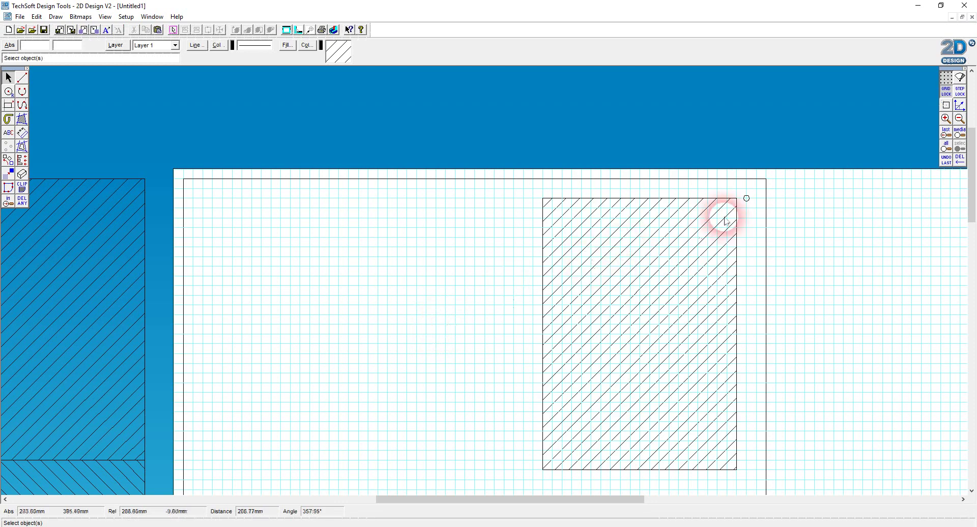
click(588, 234)
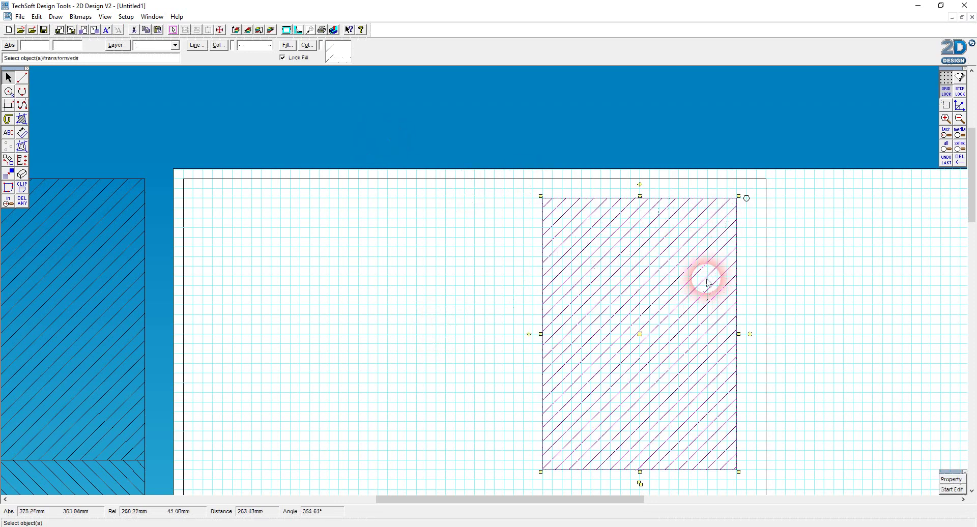
click(640, 334)
click(889, 347)
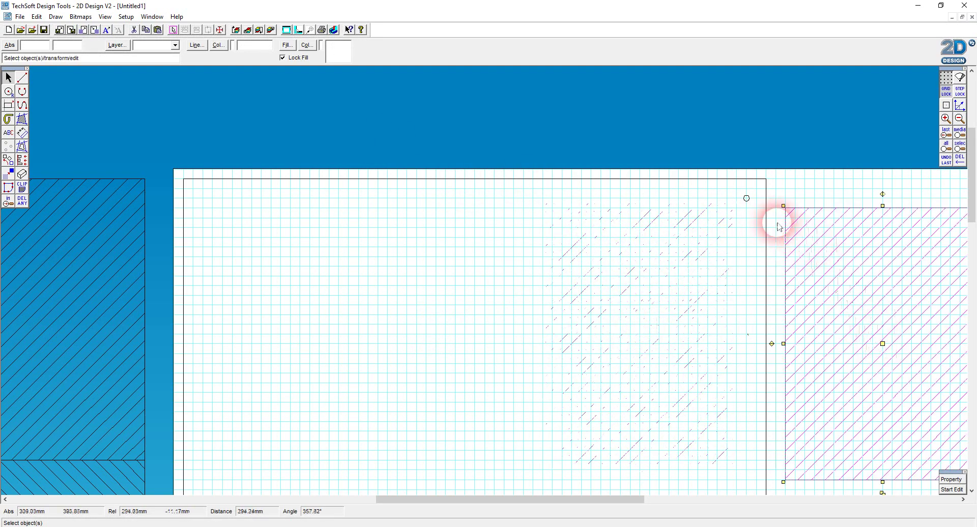
click(753, 204)
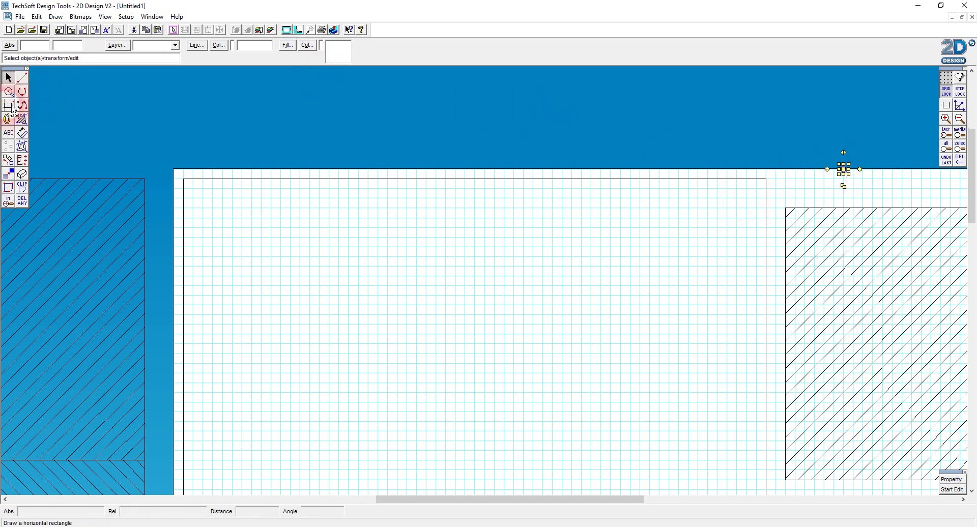
click(220, 173)
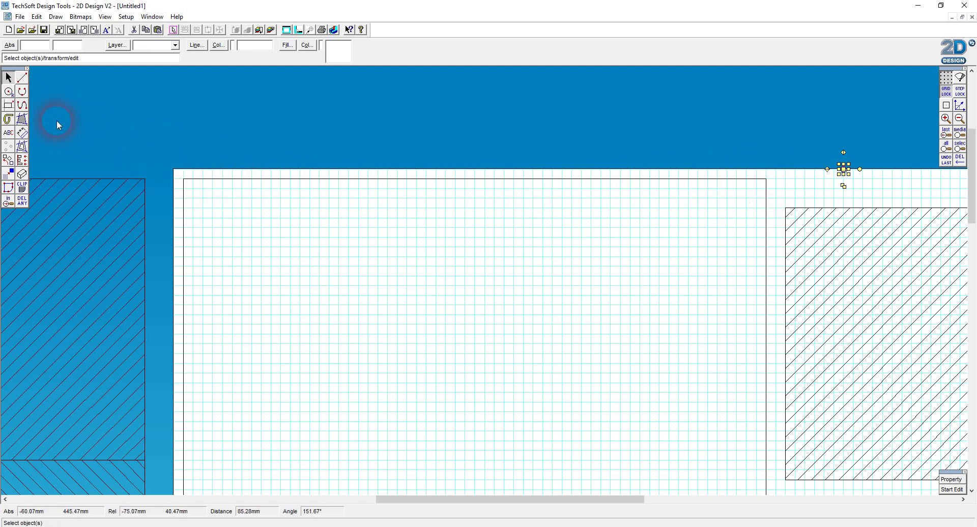
- Draw a rectangle with No Fill inside the large rectangle, inset 5 mm from its edges
click(14, 108)
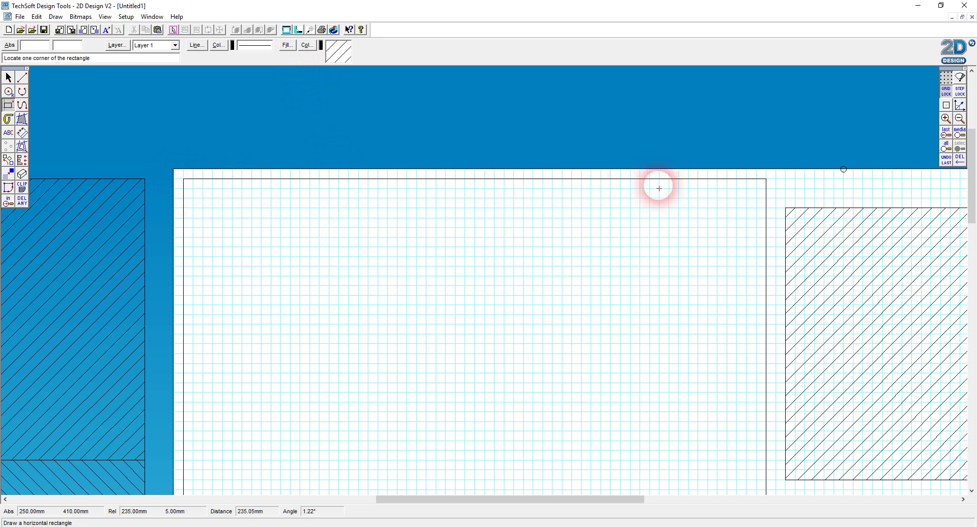
click(288, 44)
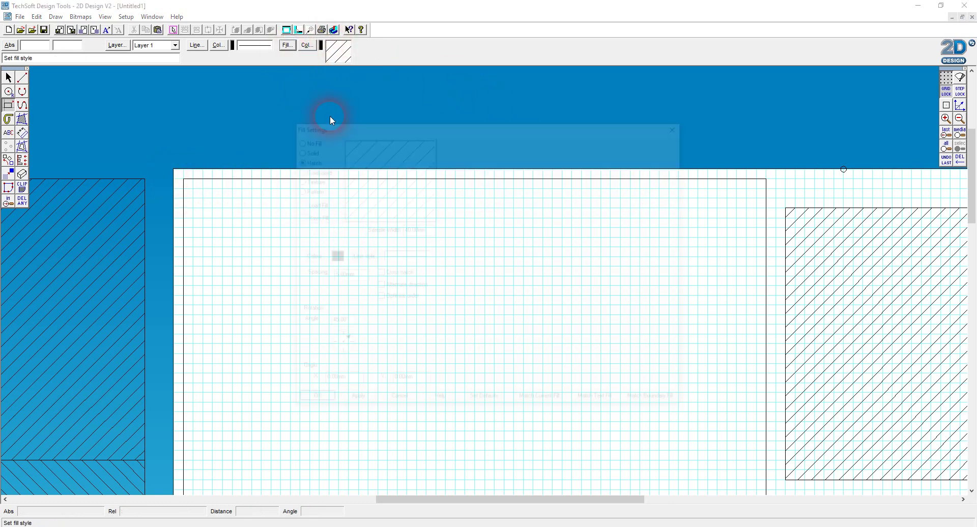
click(295, 139)
click(311, 402)
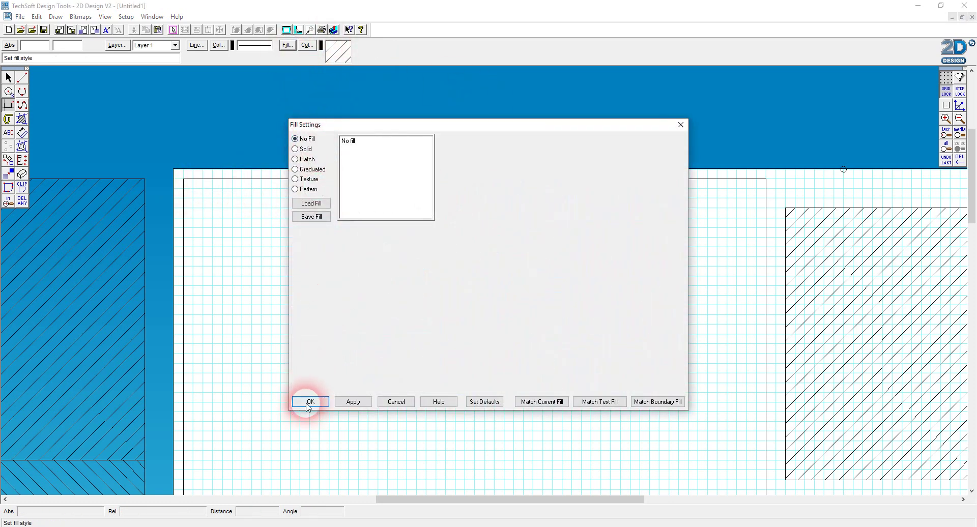
drag(193, 188, 757, 416)
scroll(752, 453, down, 3)
scroll(762, 427, up, 3)
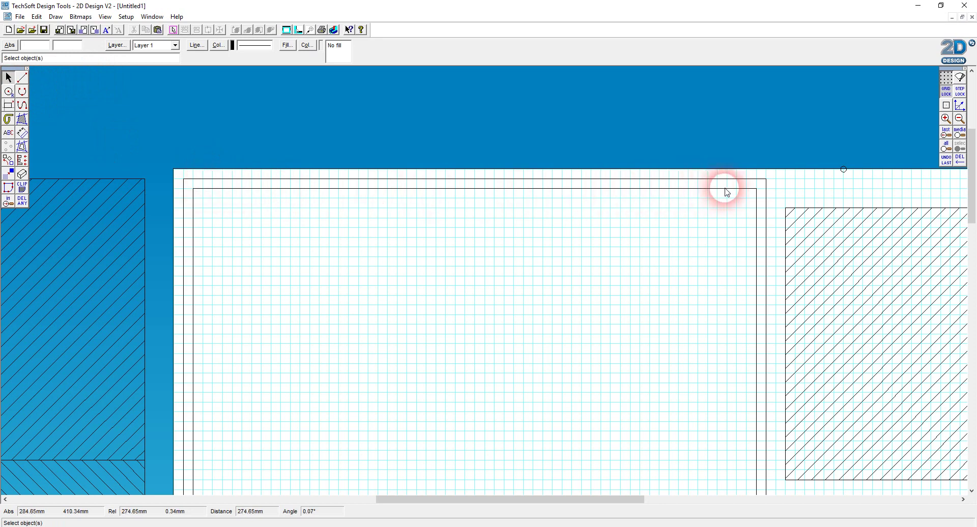
- Move the hatched rectangle back inside the frame, 15 mm from the inner rectangle's right edge and 10 mm below its top edge
click(817, 261)
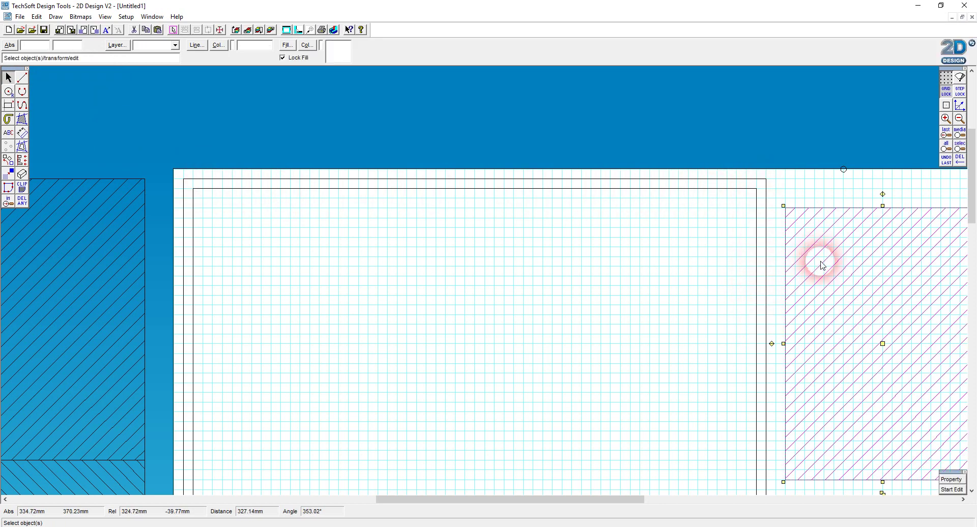
drag(893, 353, 649, 339)
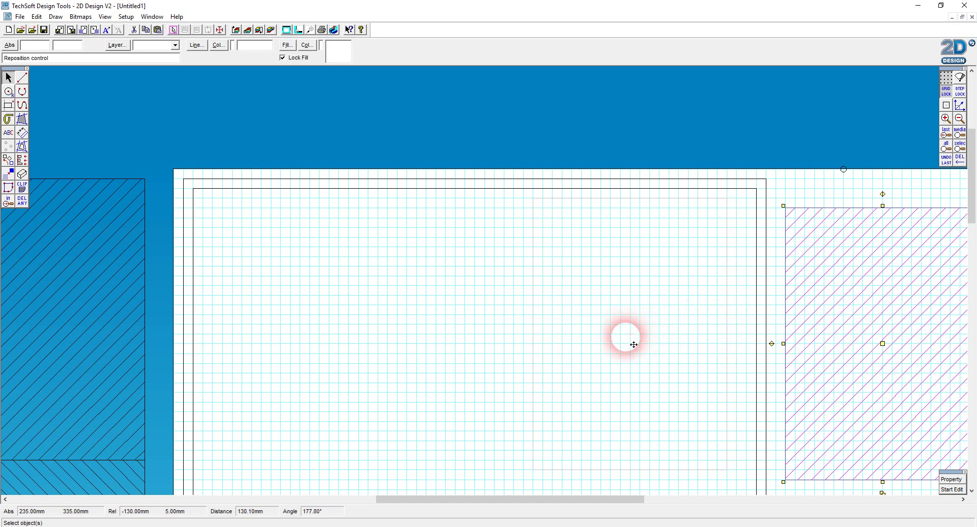
drag(635, 348, 635, 348)
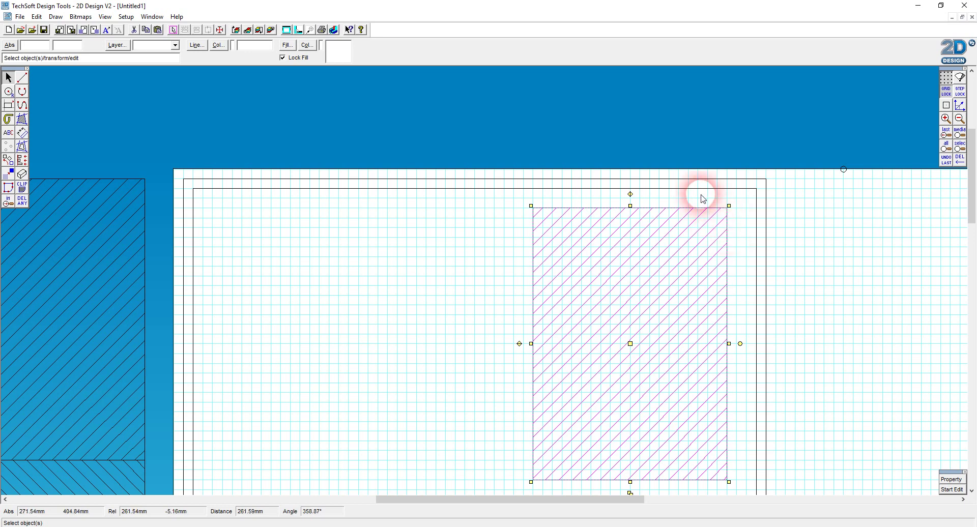
- Move the small circle to 5 mm right of the hatched rectangle's upper-right corner, level with its top edge
click(844, 171)
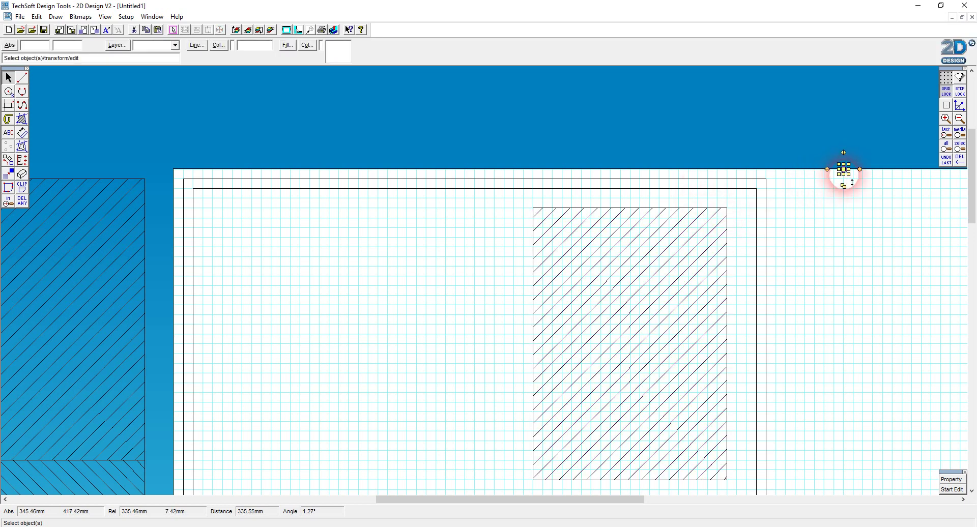
drag(852, 176, 741, 217)
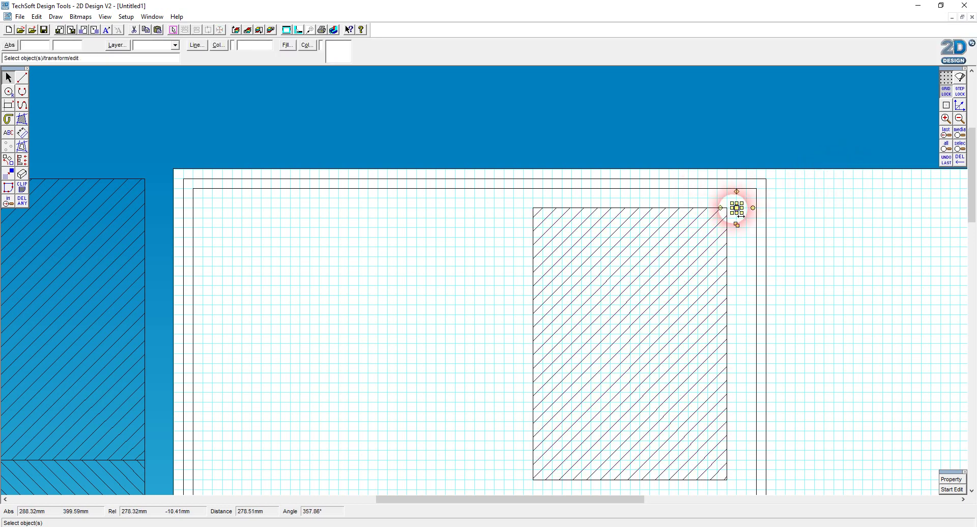
click(861, 291)
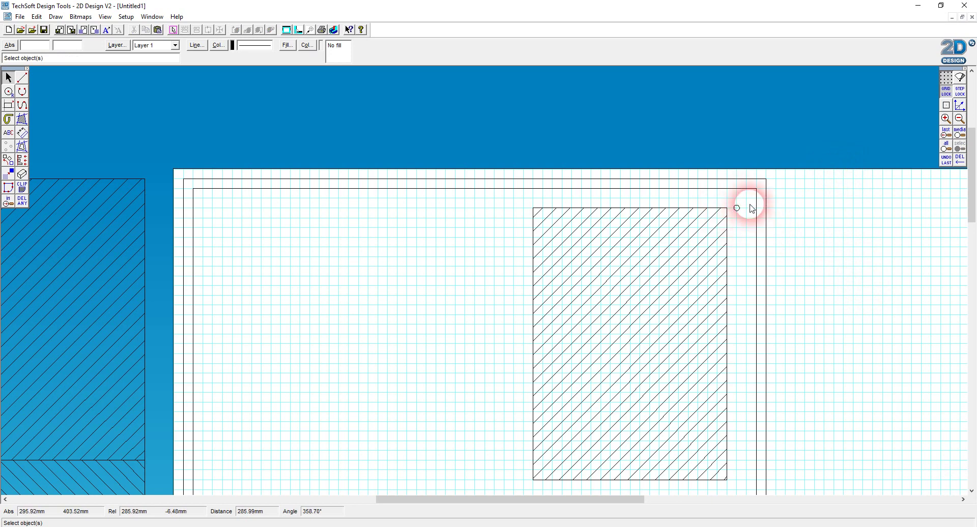
- Copy the small circle and place the copy 5 mm right of the hatched rectangle's lower-right corner, level with its bottom edge
scroll(965, 255, down, 2)
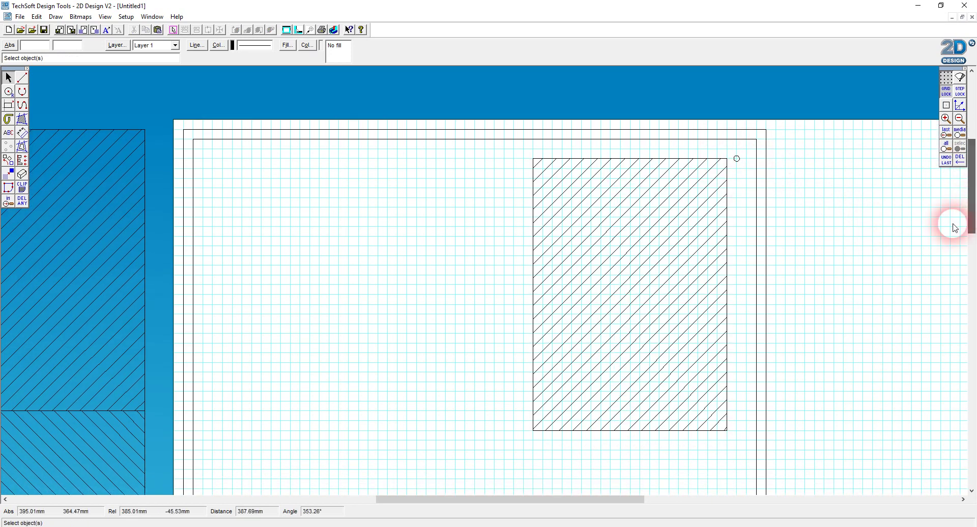
click(738, 160)
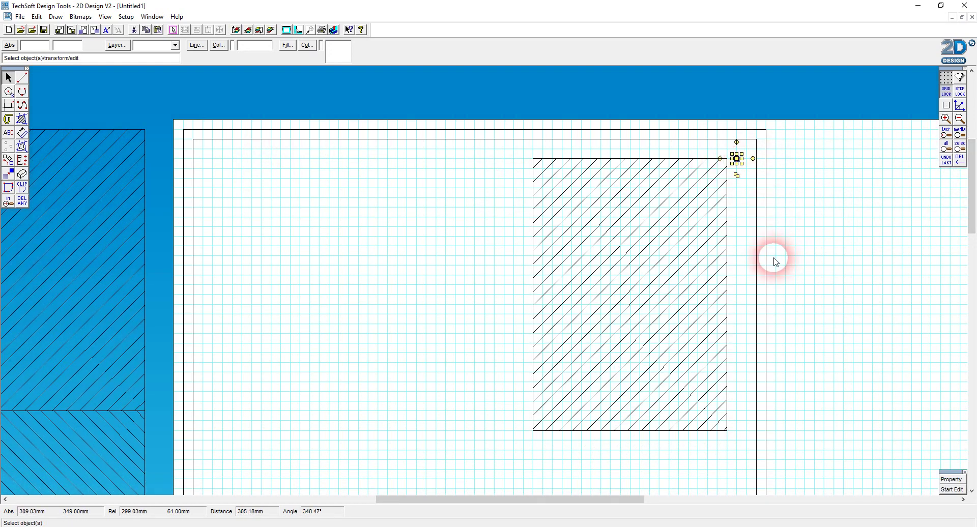
key(ctrl+c)
key(ctrl+v)
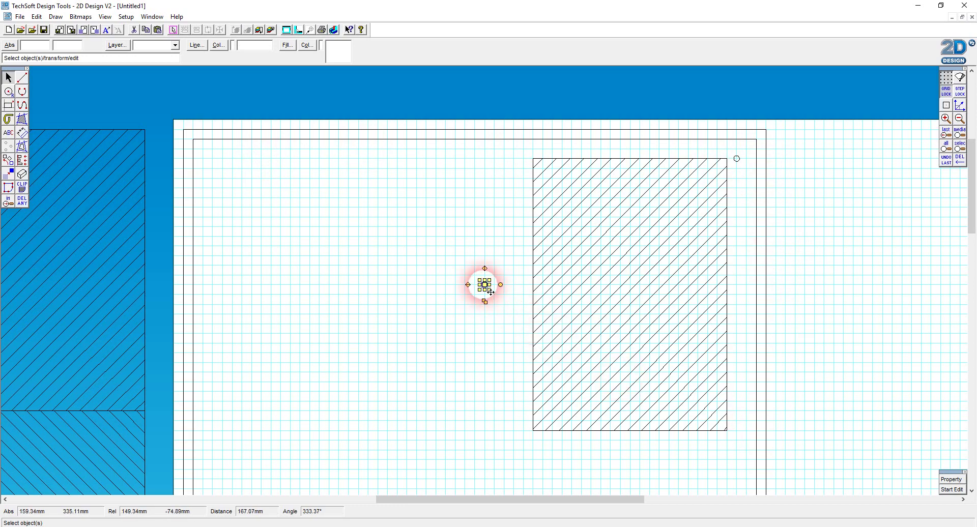
mouse_move(485, 285)
mouse_down()
mouse_move(730, 421)
mouse_move(746, 440)
mouse_up()
scroll(692, 399, down, 3)
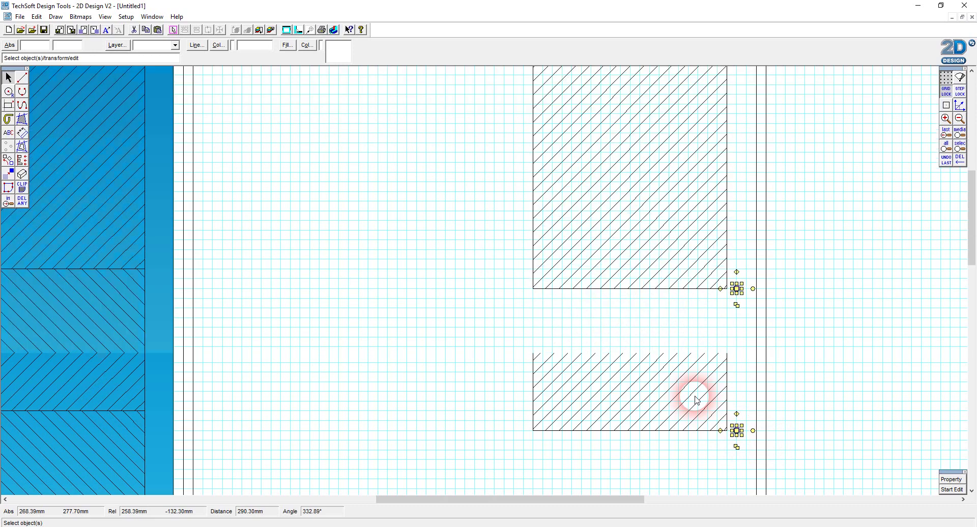
- Shorten the inset rectangle so its bottom edge lies 10 mm below the hatched rectangle
click(545, 366)
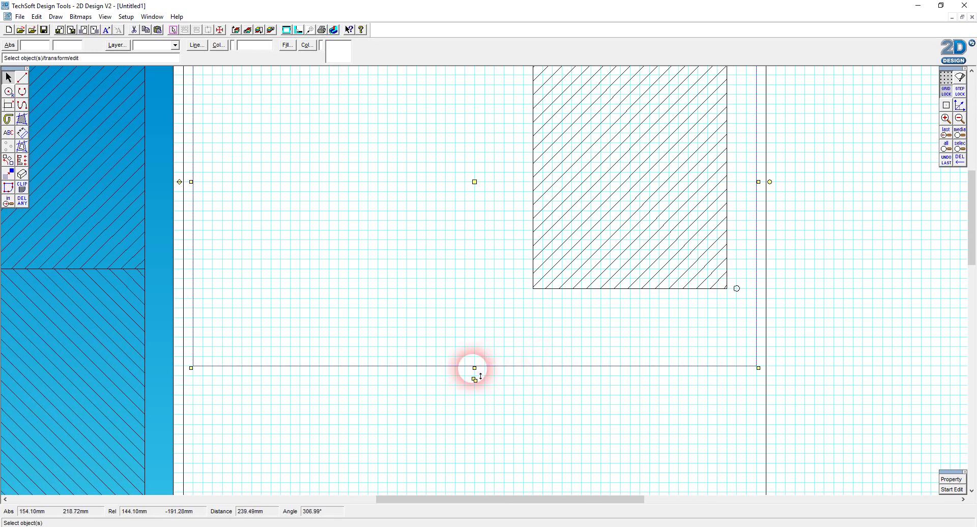
drag(473, 368, 478, 318)
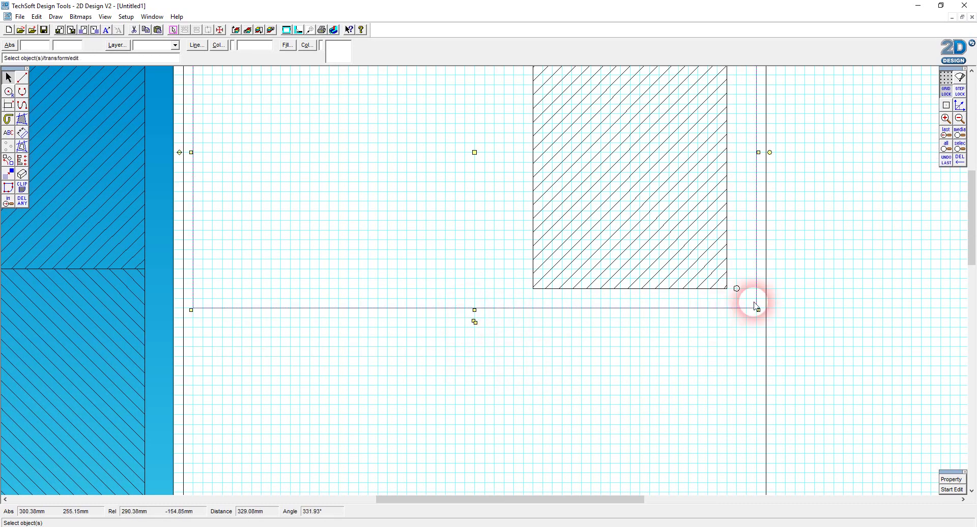
click(960, 120)
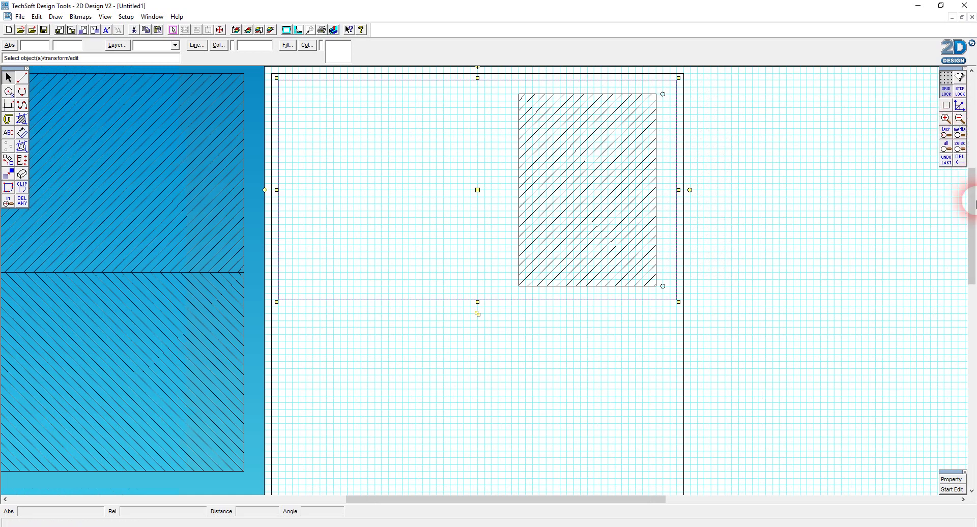
mouse_move(969, 201)
mouse_down()
mouse_move(944, 177)
mouse_move(742, 175)
mouse_up()
click(741, 176)
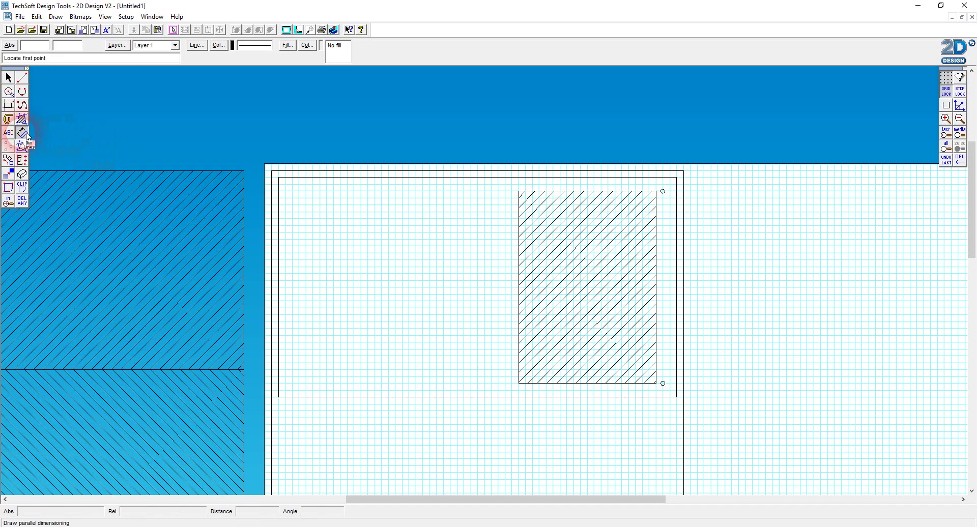
- Dimension the heights of the inset rectangle and the hatched rectangle, placing both dimension lines to the right of the frame
click(677, 176)
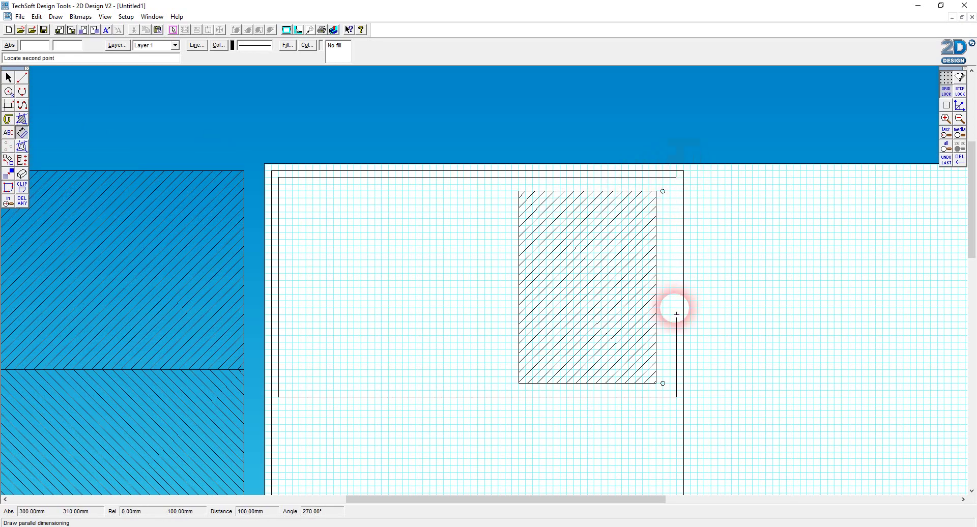
click(677, 397)
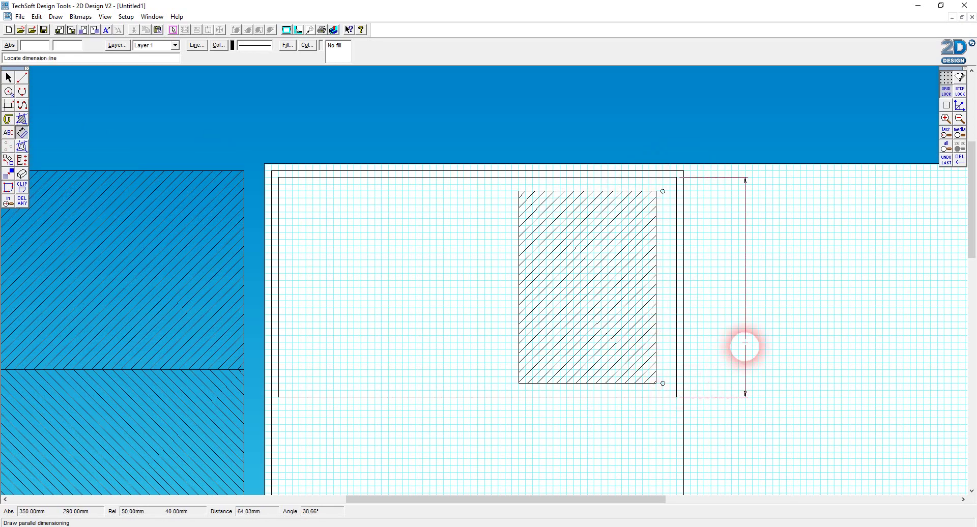
click(745, 339)
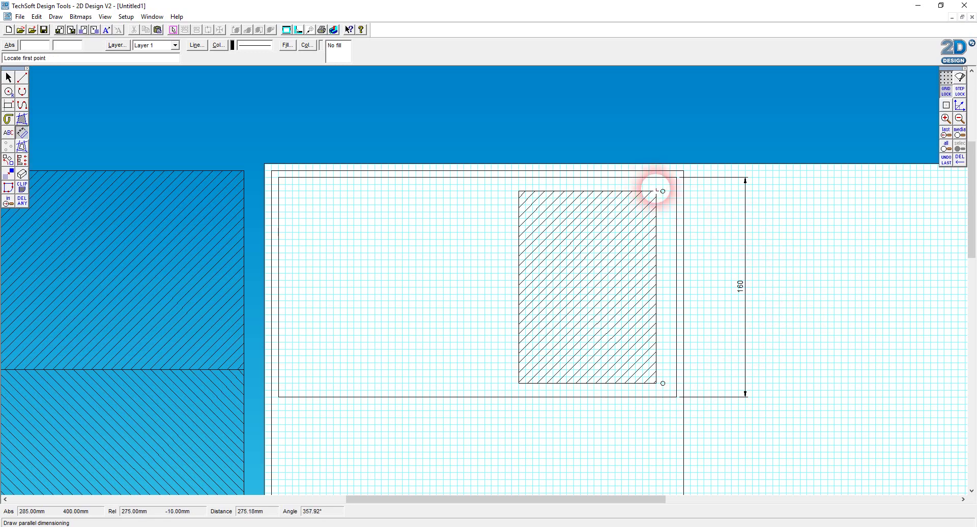
click(656, 190)
click(657, 383)
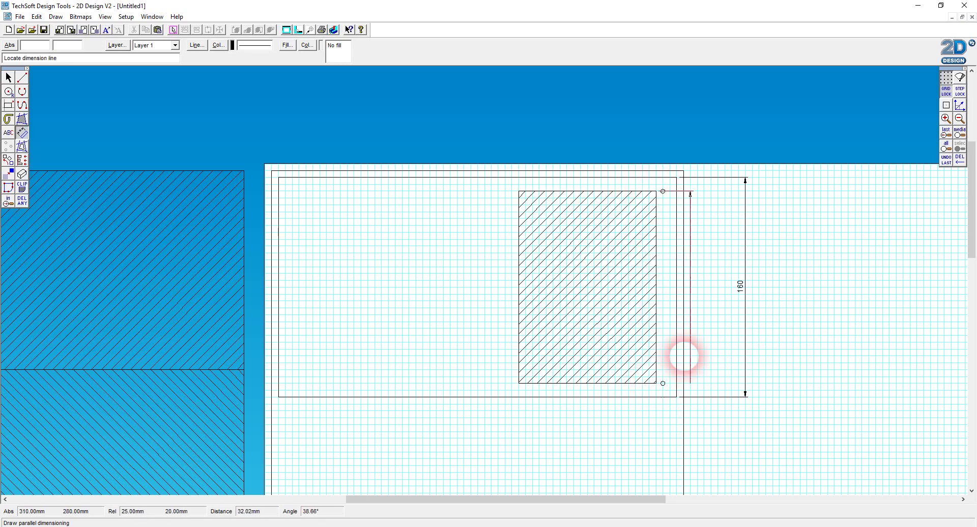
click(712, 349)
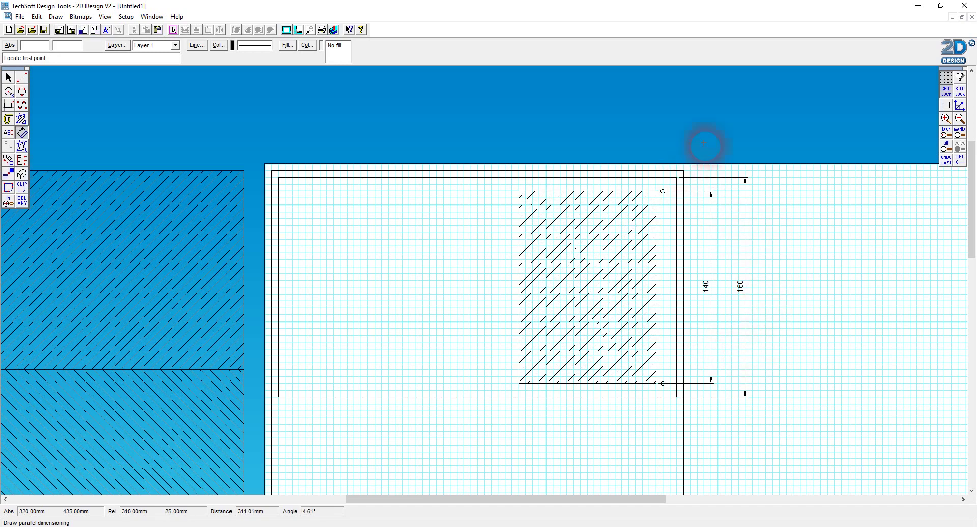
- Dimension the widths of the hatched rectangle and the inset rectangle, placing both dimension lines above the frame
click(662, 191)
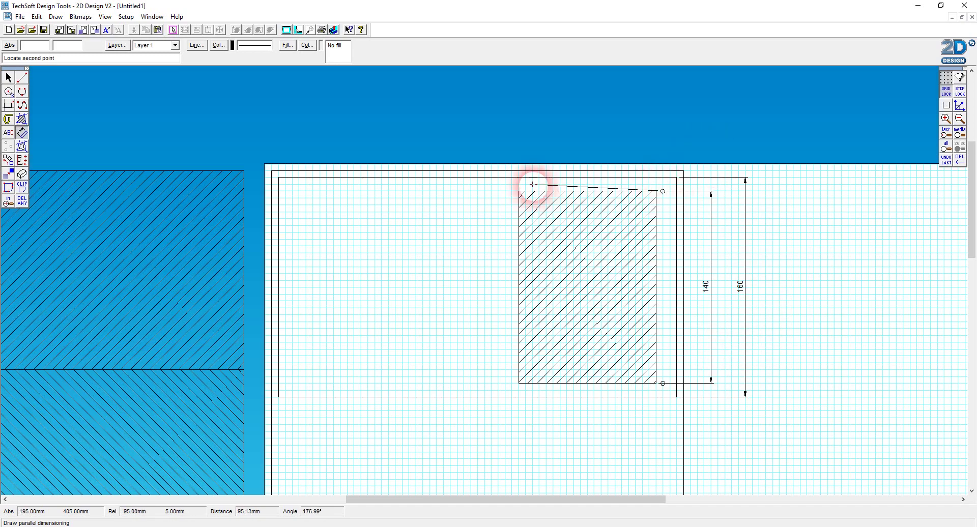
click(519, 192)
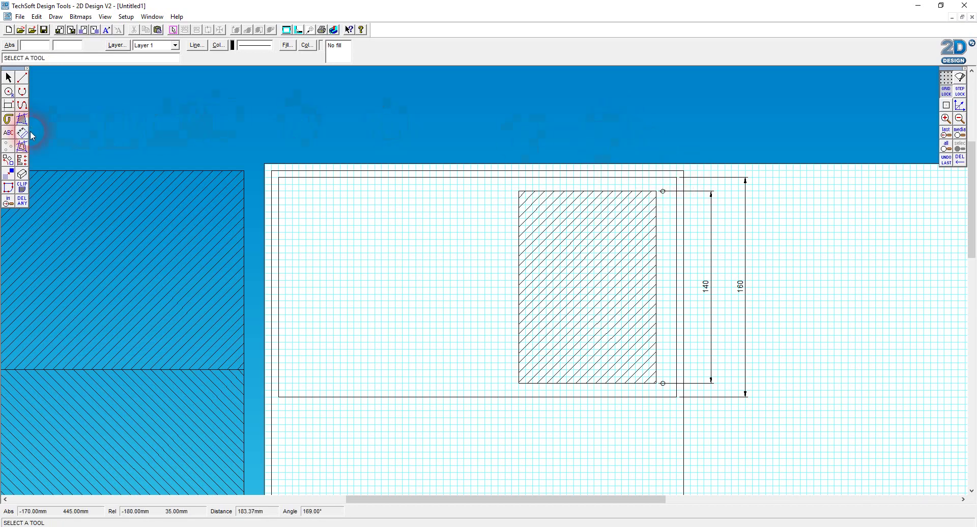
click(662, 192)
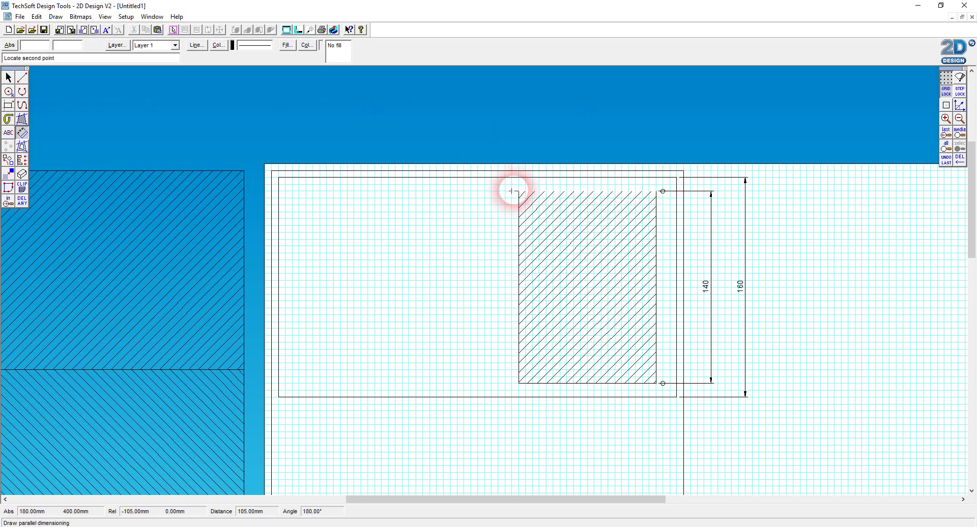
click(519, 192)
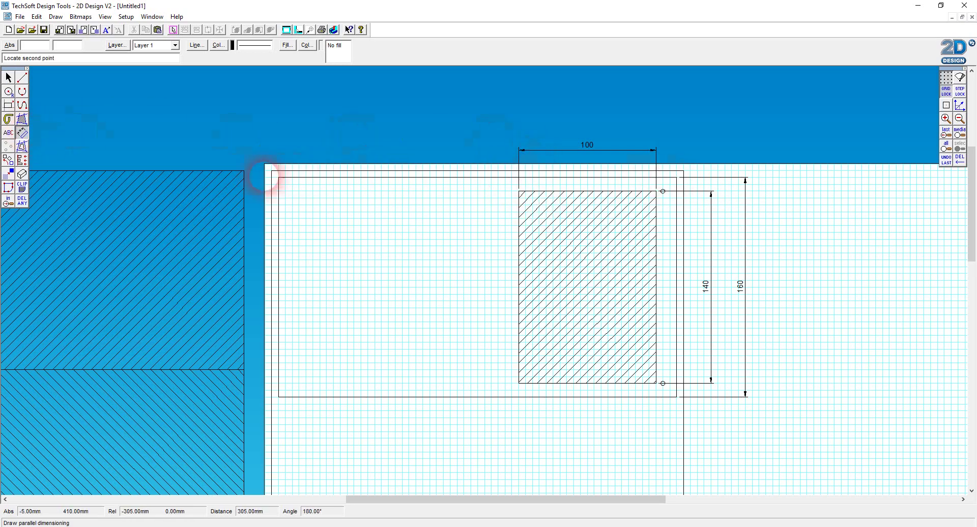
click(279, 177)
click(379, 116)
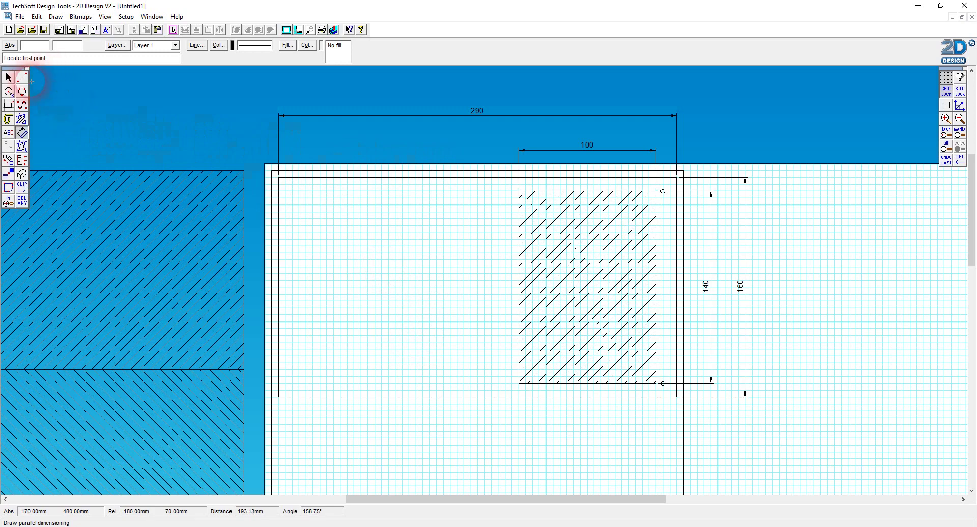
- Draw two circles of 1.50 mm radius in the inset rectangle's left corners, each centred 10 mm in from the adjacent edges
click(8, 92)
right_click(155, 145)
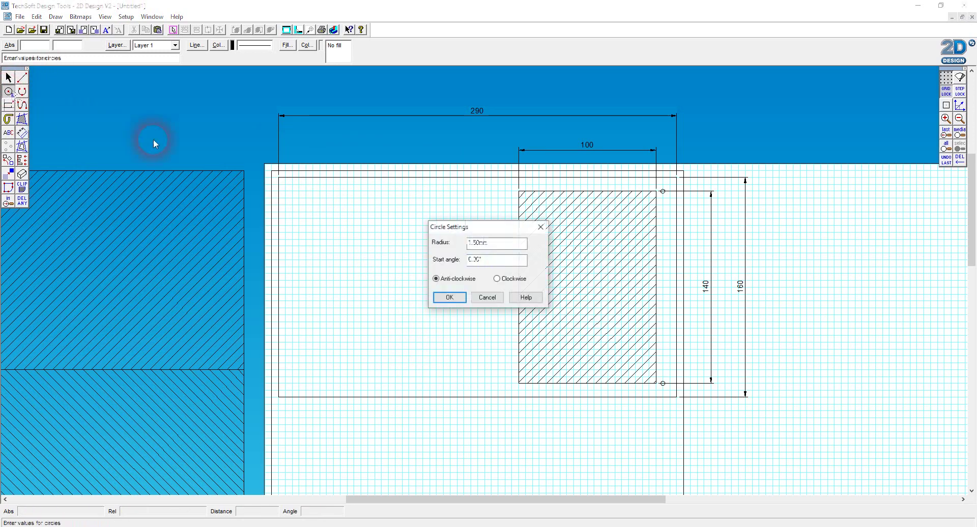
click(449, 298)
click(292, 191)
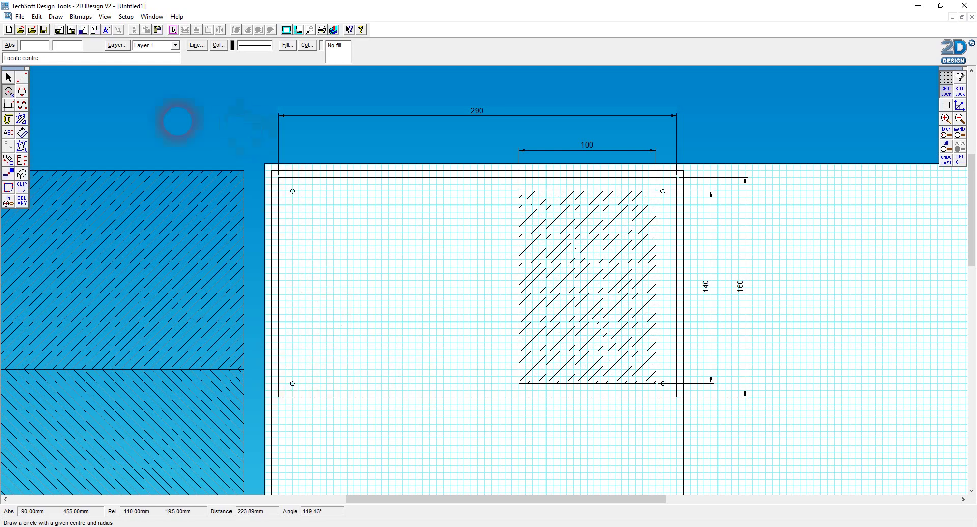
- Draw a 140 mm unfilled square 5 mm right of the two left circles and dimension its width above the frame
click(8, 105)
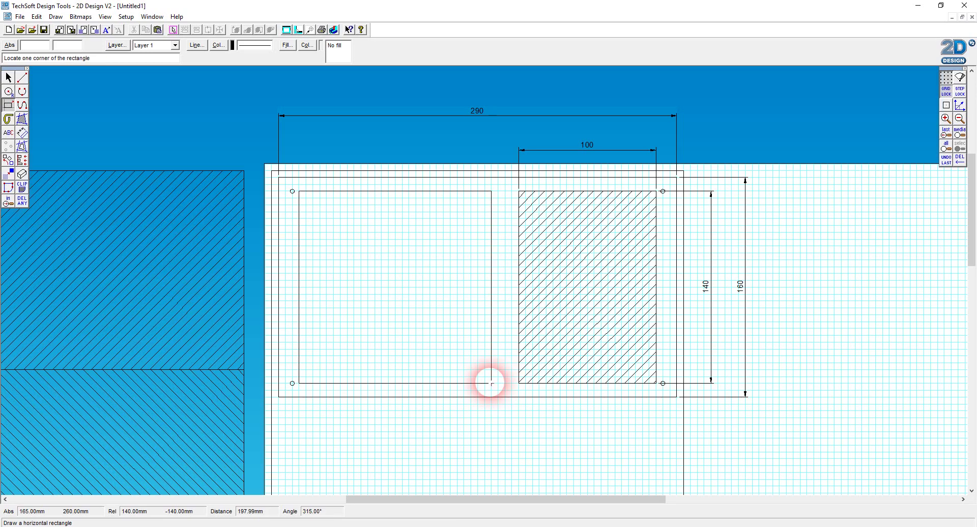
click(8, 77)
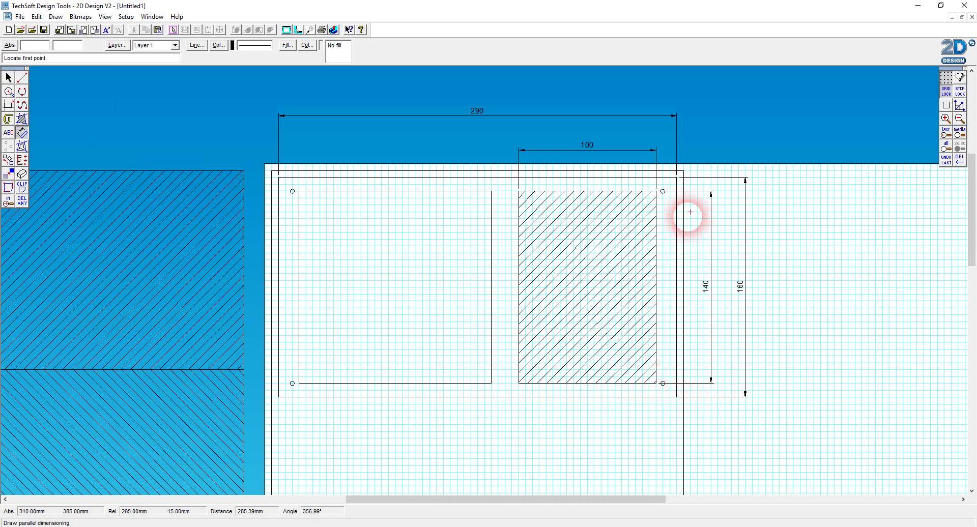
click(492, 191)
click(299, 190)
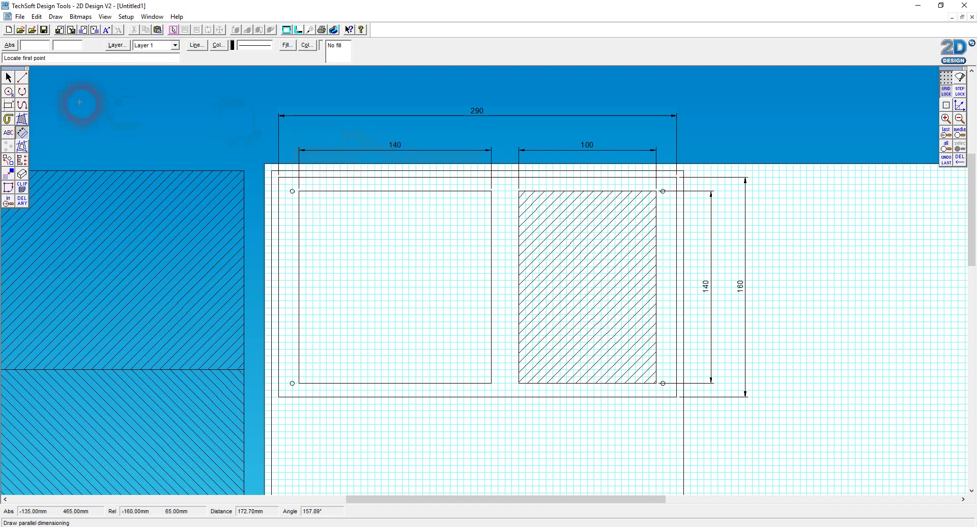
- Move the drawing tool palette to just below the grid and zoom palette
click(8, 77)
click(388, 169)
click(410, 164)
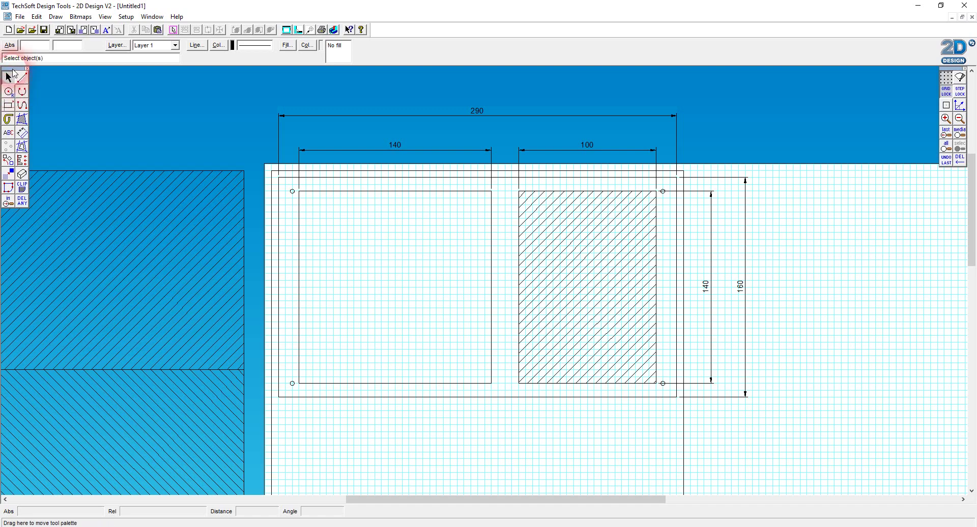
drag(800, 130, 937, 207)
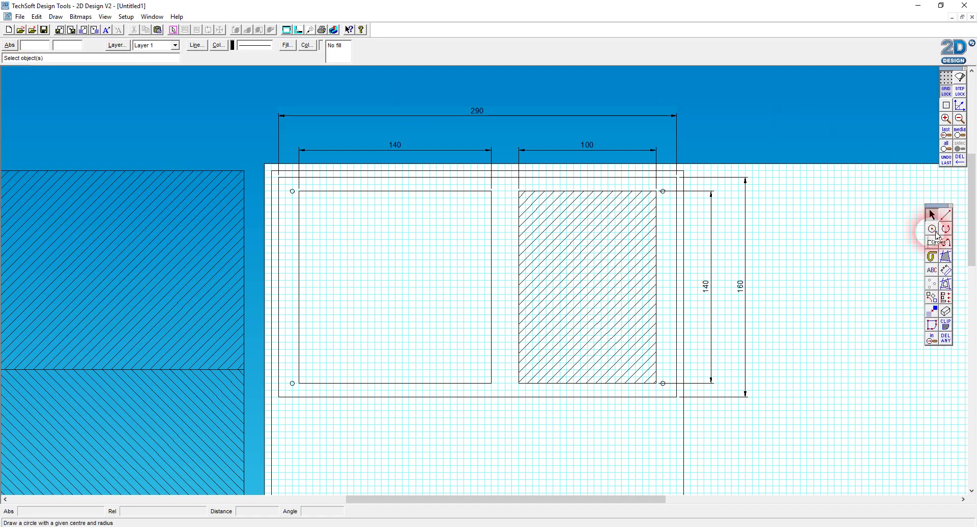
- Draw a circle with a 70 mm radius centred in the 140 mm square
click(933, 230)
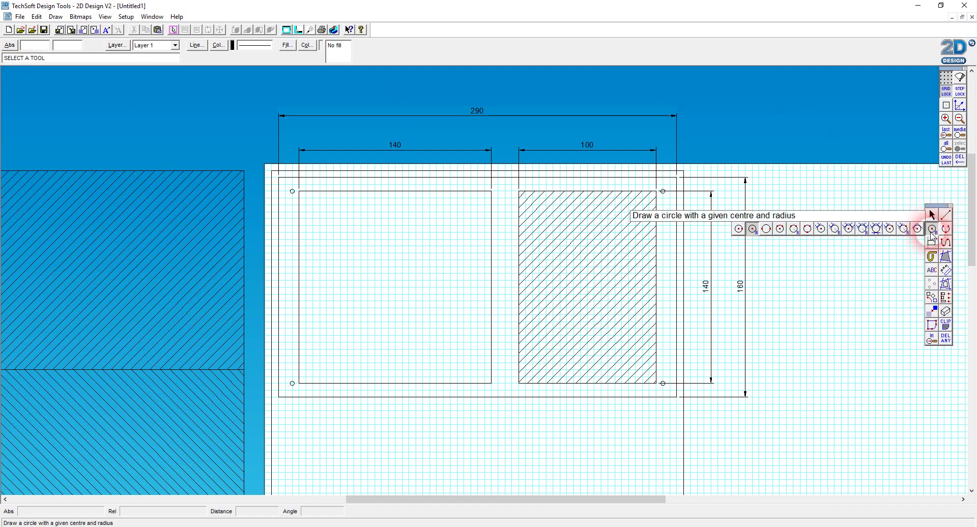
click(753, 229)
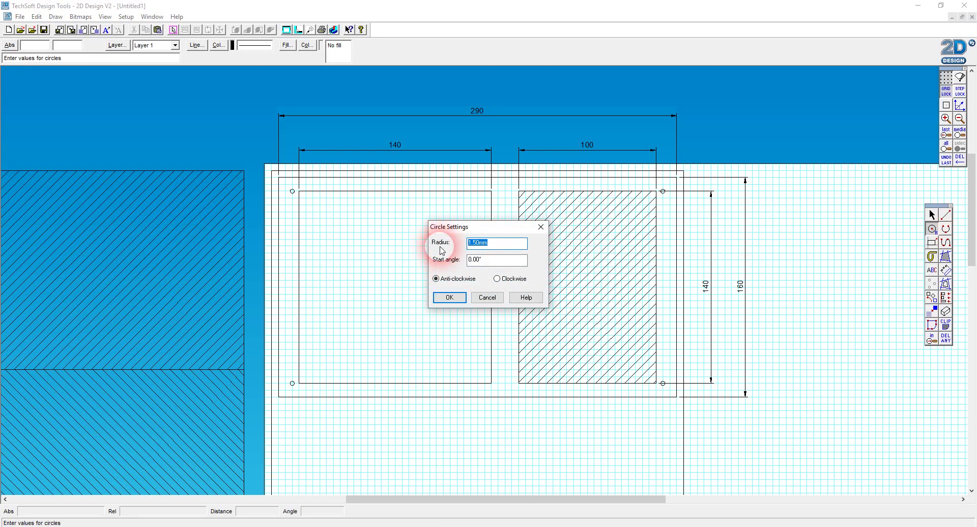
text(70)
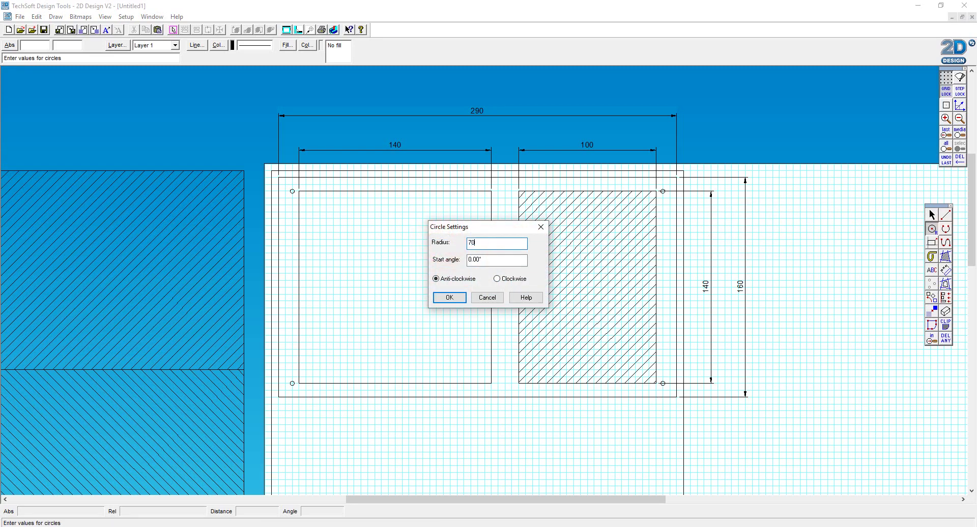
click(450, 298)
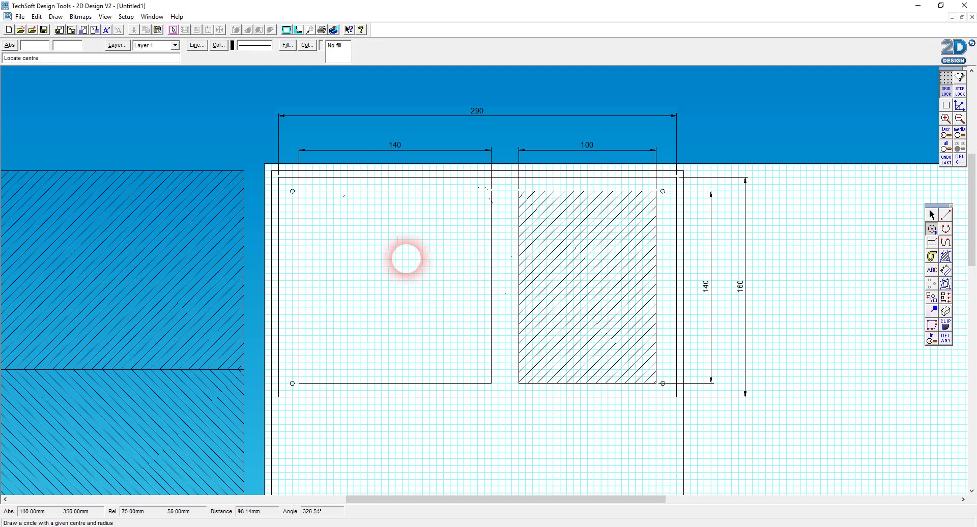
click(395, 287)
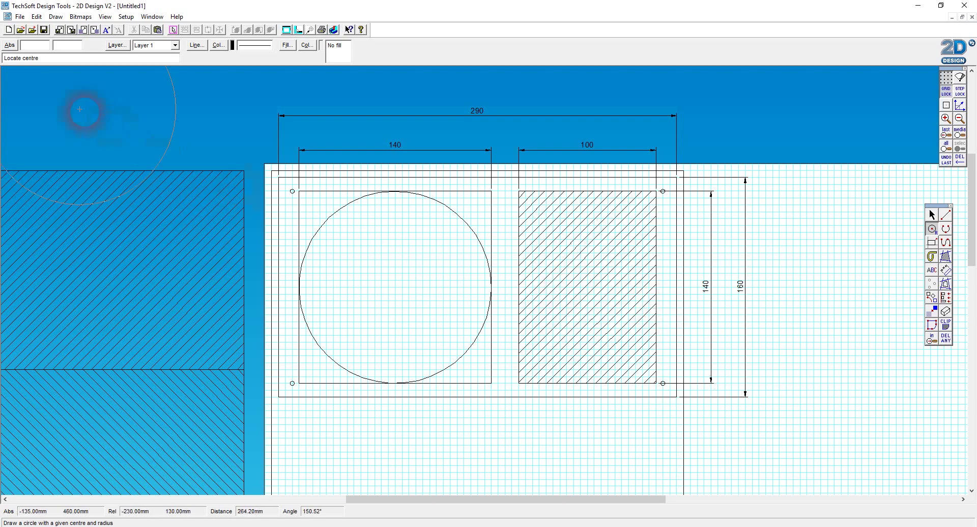
- Move the square, its large circle and the two left corner circles together 10 mm to the right
click(933, 216)
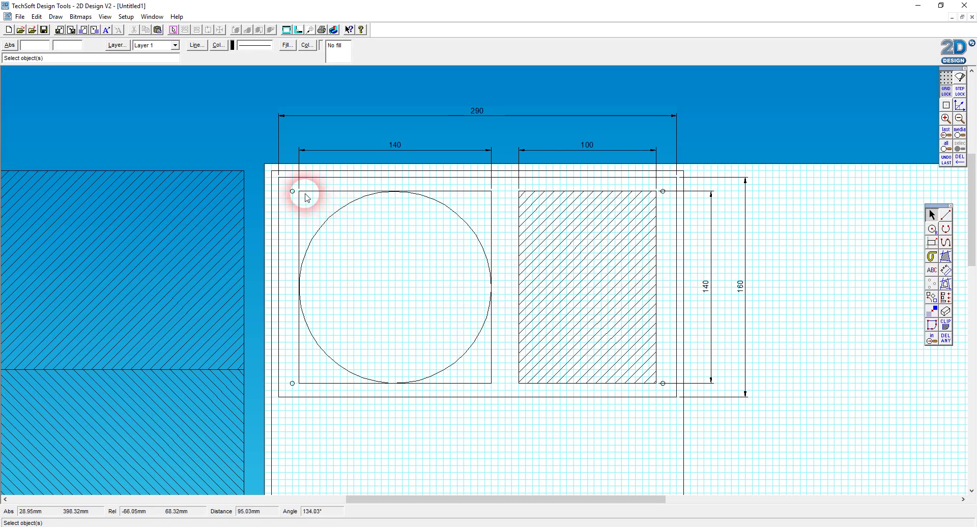
drag(284, 183, 509, 390)
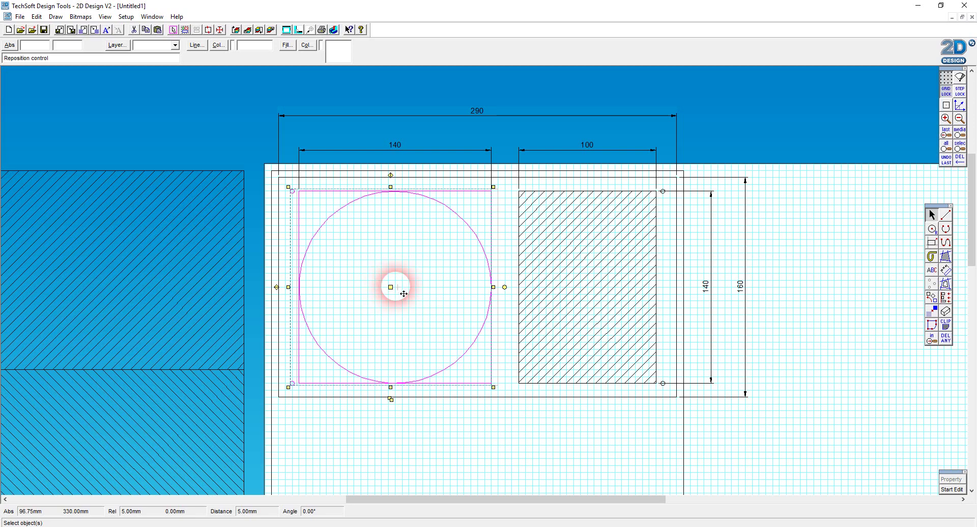
click(399, 287)
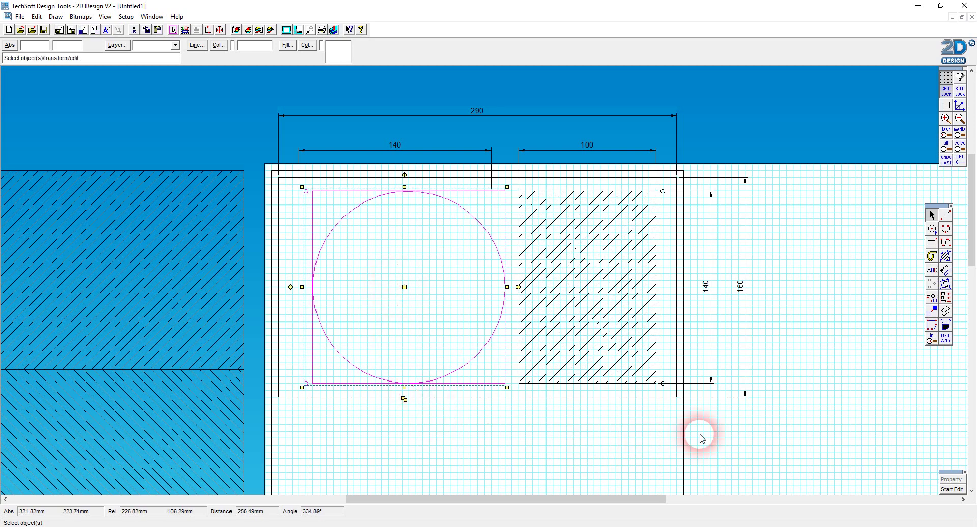
click(720, 430)
- Move the inset rectangle's left edge 15 mm inward so that it lies 10 mm from the square
click(278, 265)
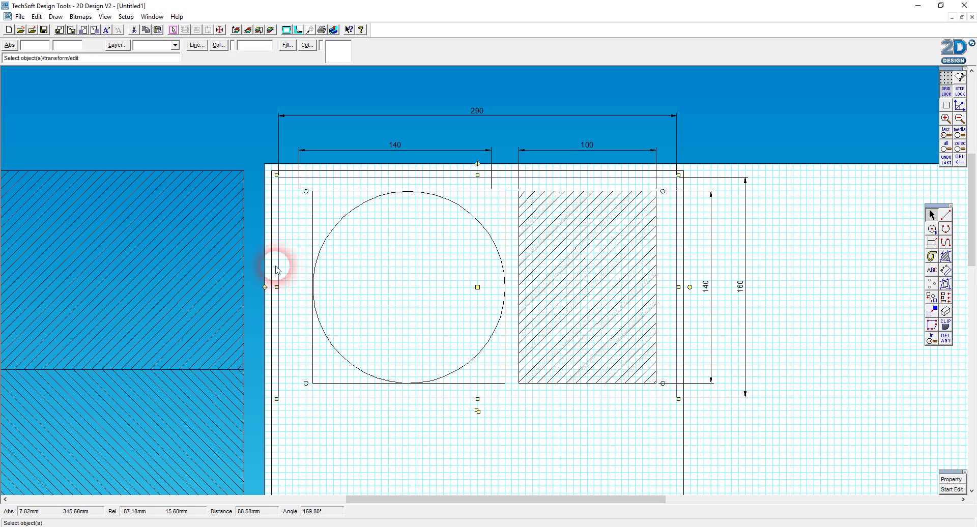
mouse_move(288, 293)
mouse_down()
mouse_move(302, 295)
mouse_move(300, 286)
mouse_up()
click(836, 324)
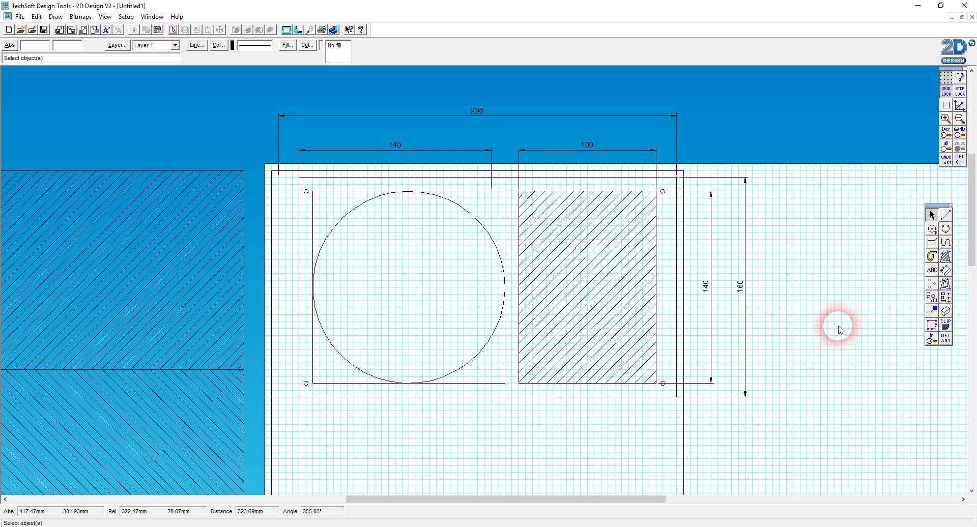
- Stretch the inset rectangle's left edge 10 mm outward so that it lies 20 mm from the clock square
click(300, 261)
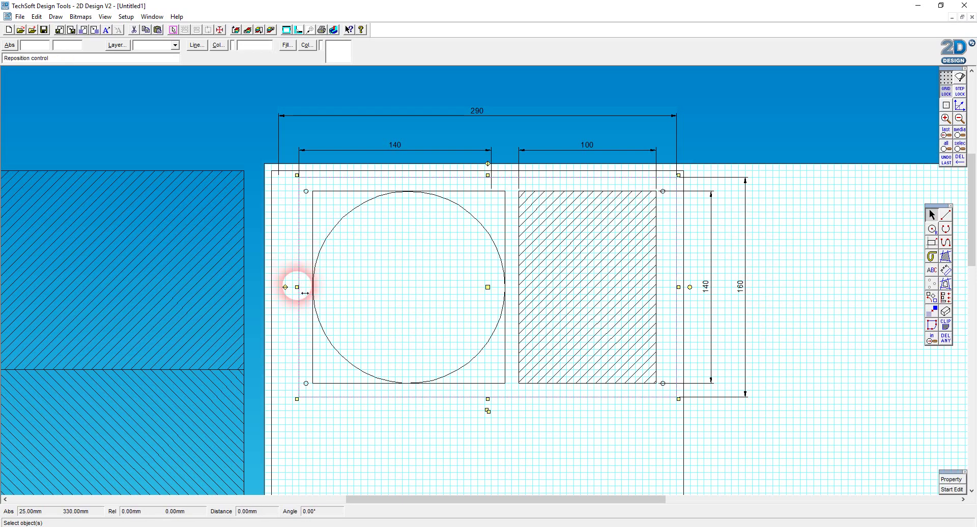
drag(299, 295, 293, 294)
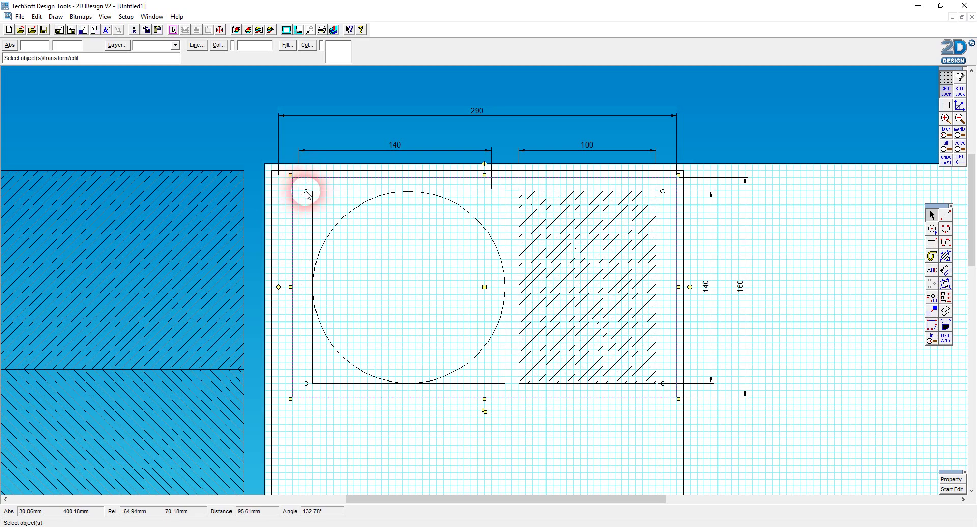
click(464, 432)
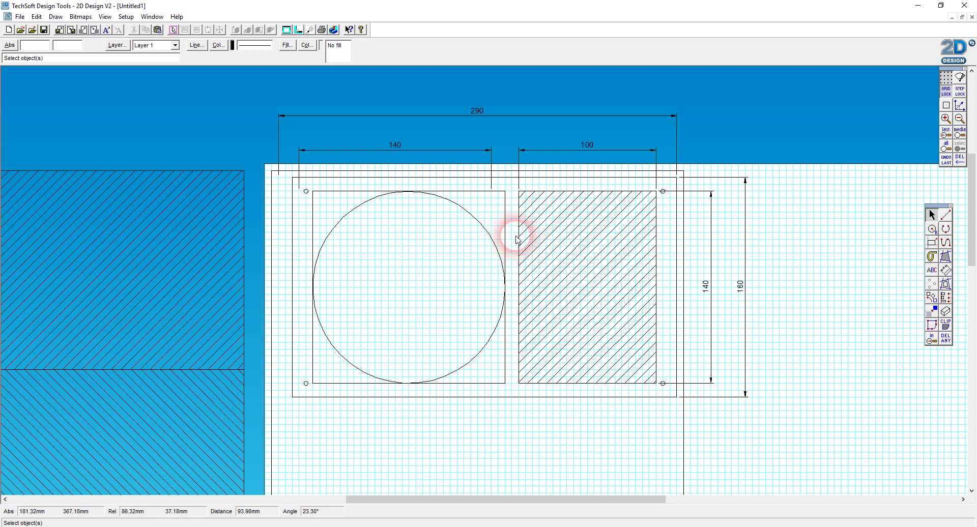
click(289, 178)
drag(297, 294, 288, 287)
- Move the clock square, its large circle and the two left corner circles together 5 mm to the left
drag(295, 184, 508, 388)
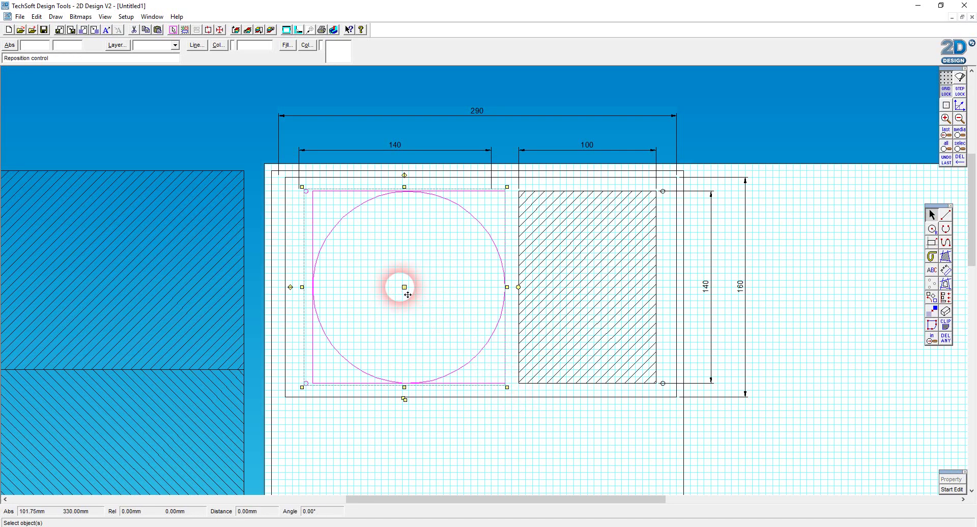
drag(405, 295, 399, 288)
click(454, 389)
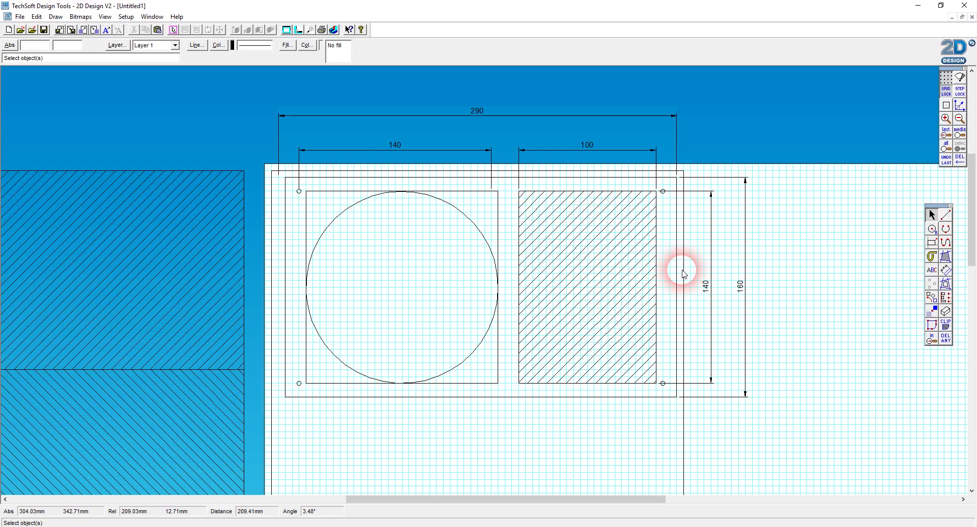
- Switch to the Camera app to view the photo lying on the wooden panel
click(919, 6)
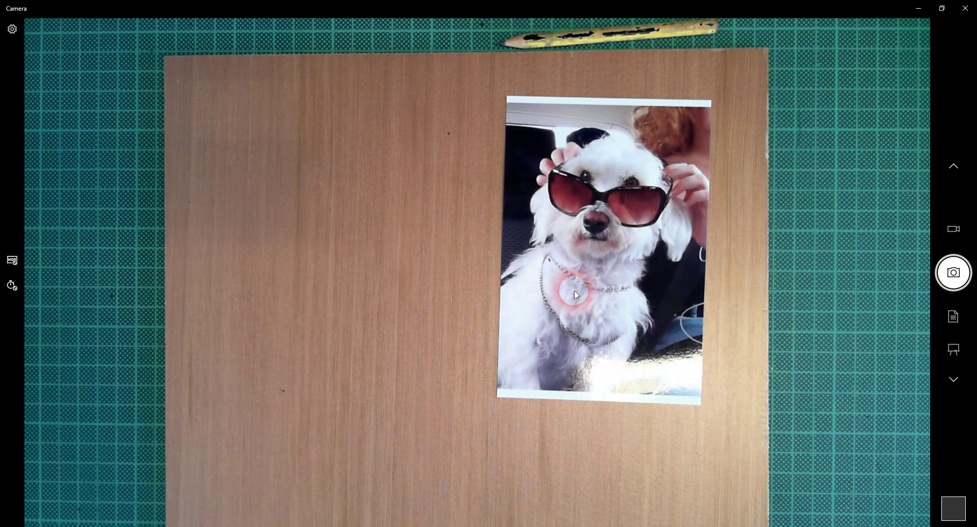